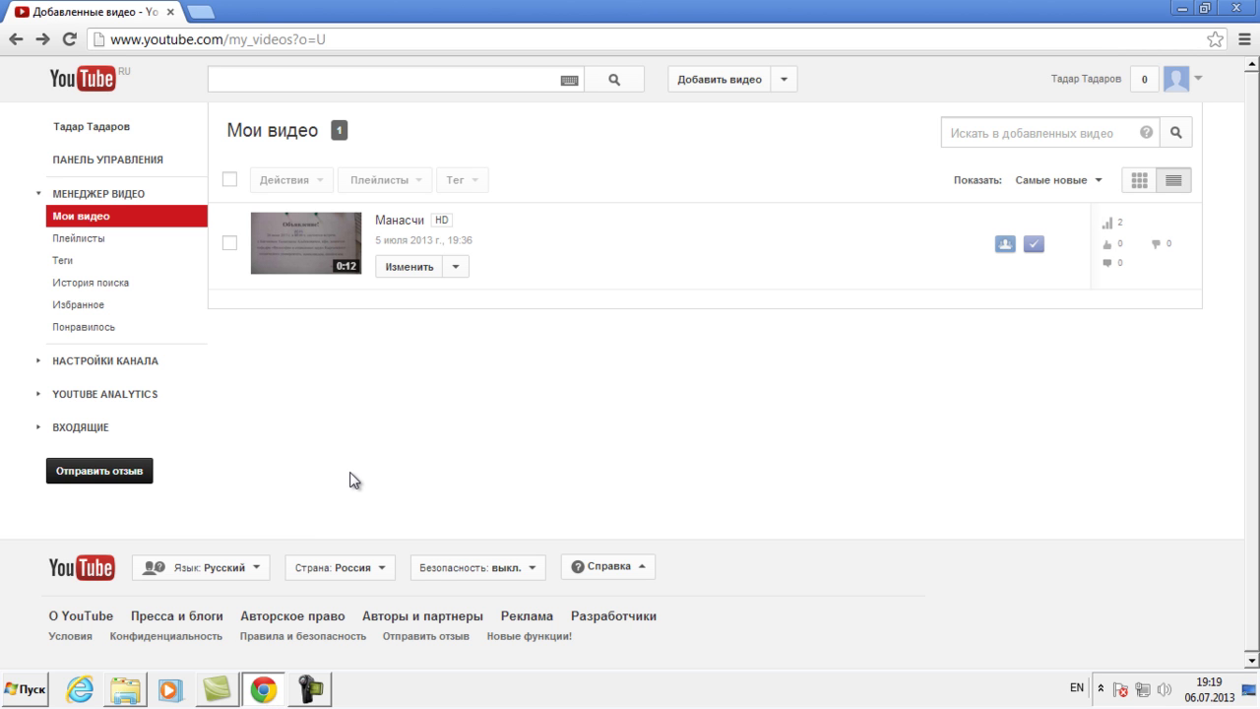
- Preview the video 06 вебкамера from the folder 06 вебкамера в действии on drive E, and return to its parent folder
click(132, 687)
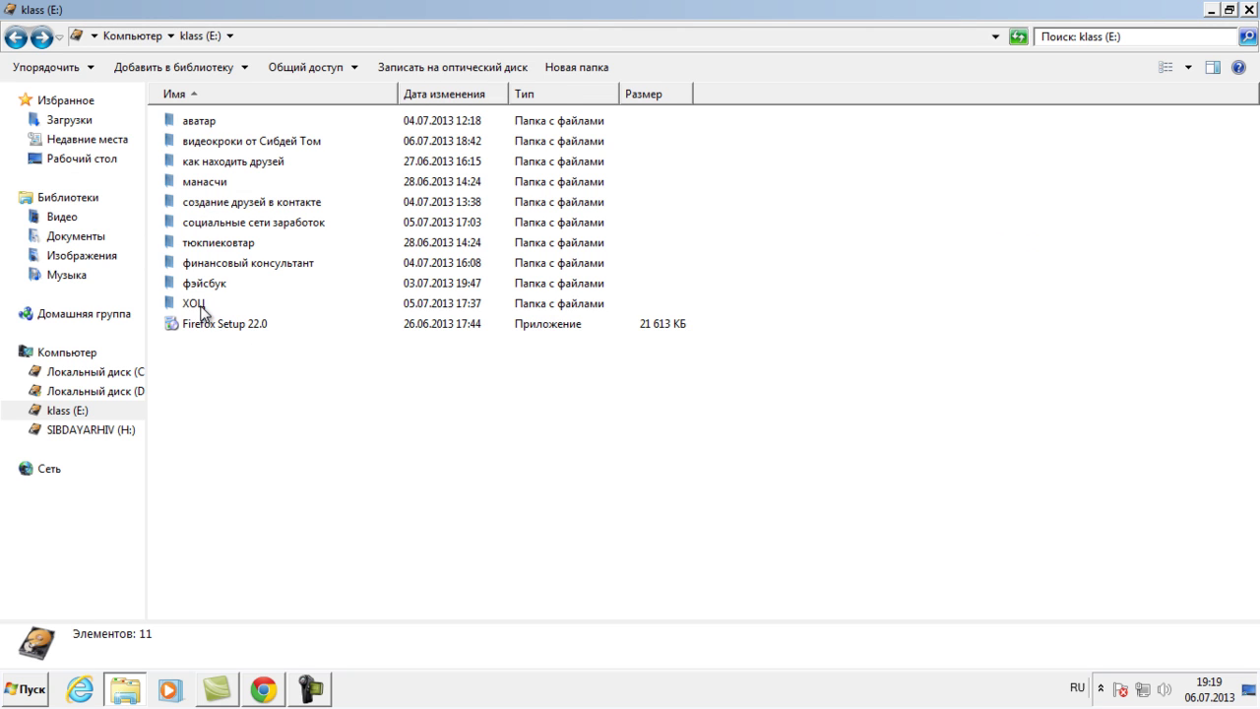
double_click(228, 143)
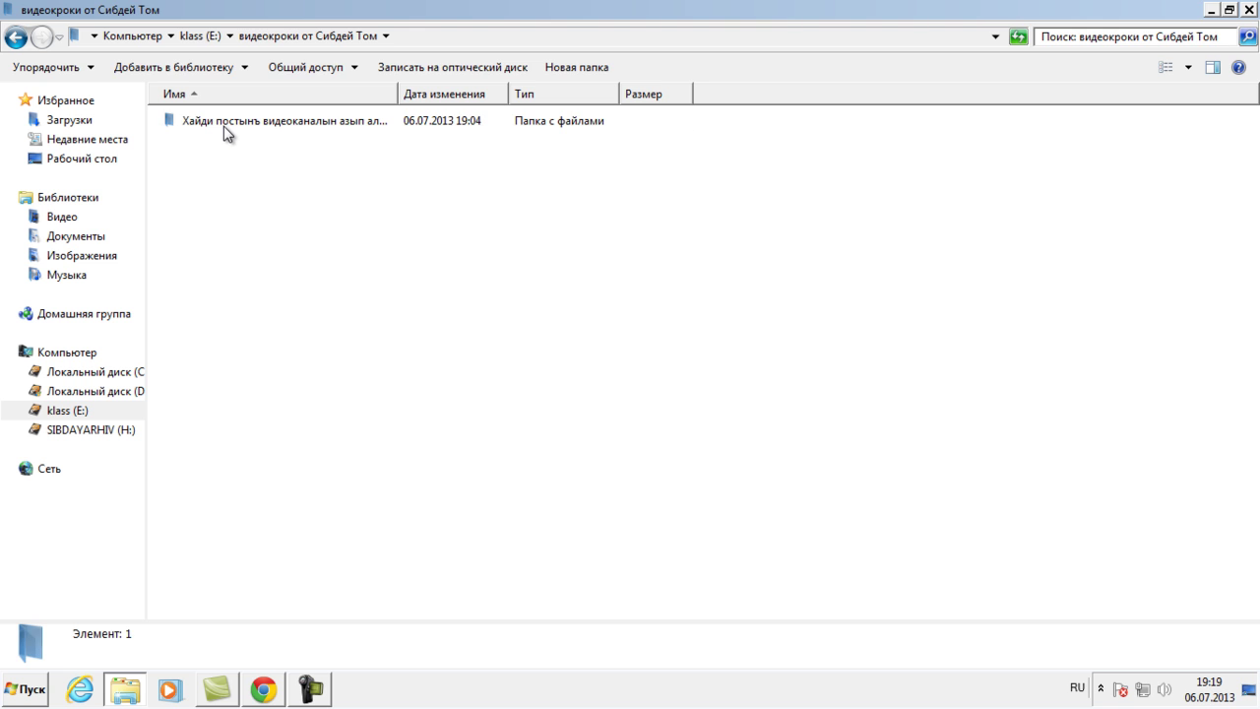
double_click(228, 126)
double_click(255, 224)
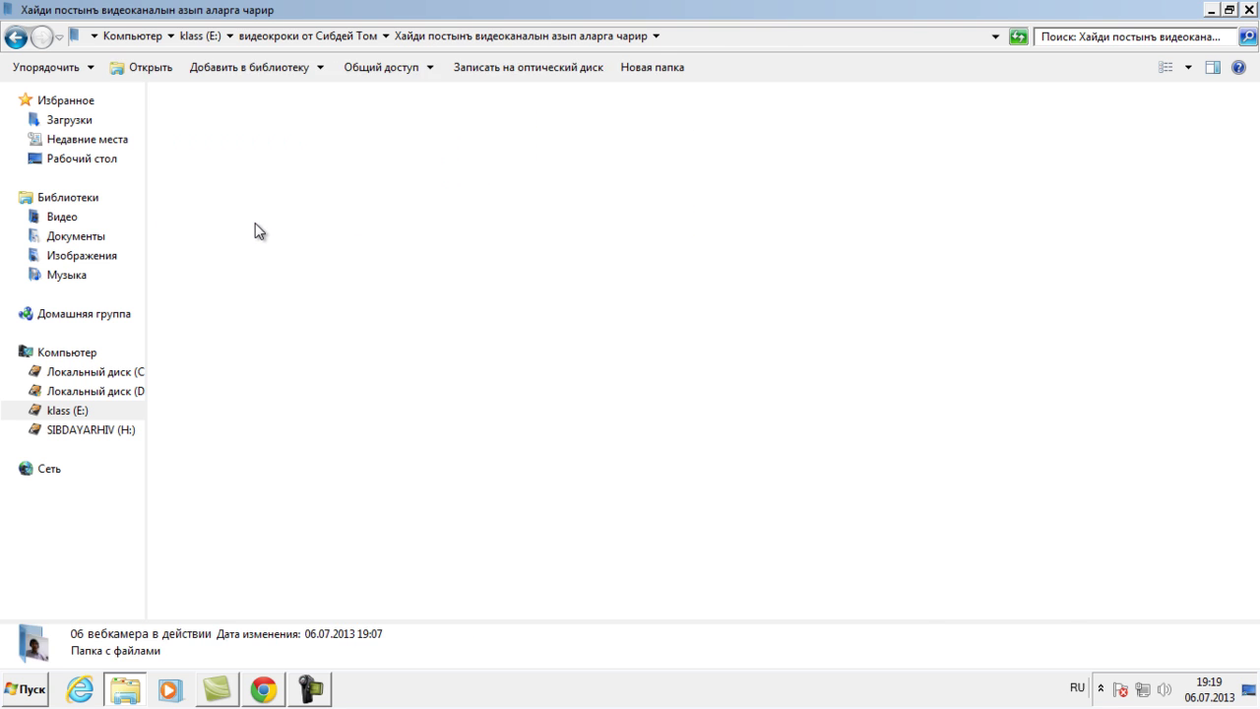
double_click(213, 139)
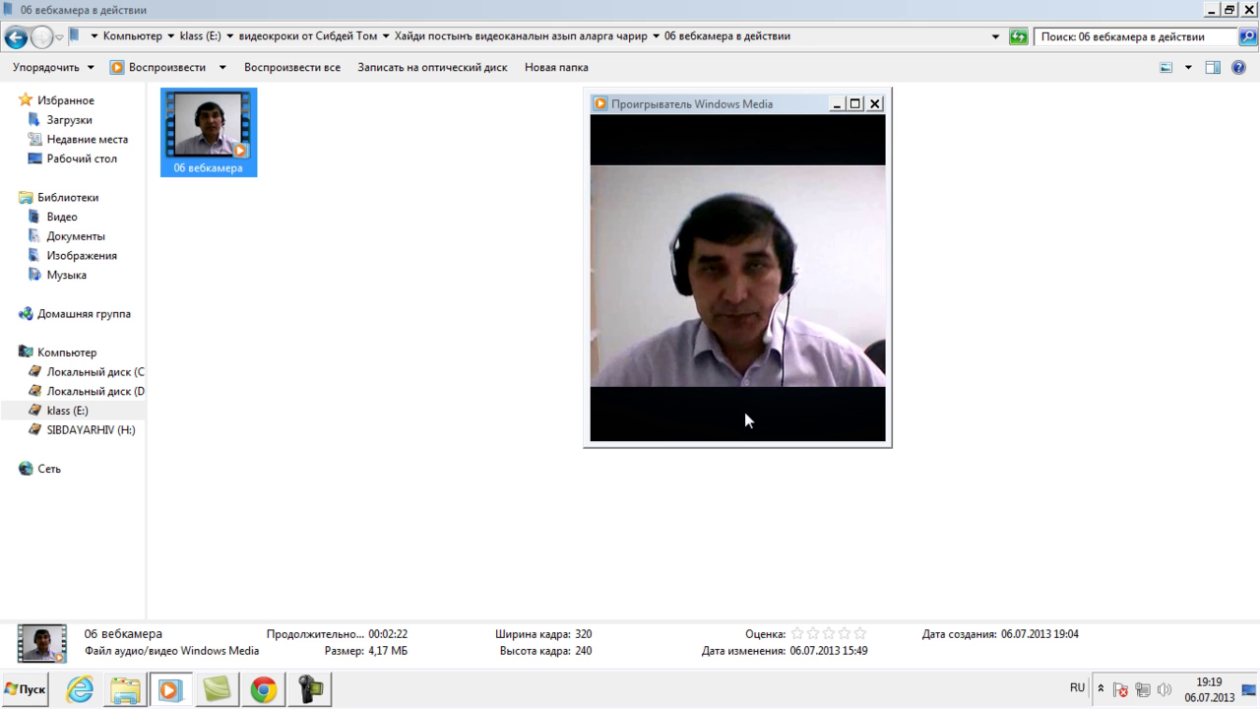
click(874, 105)
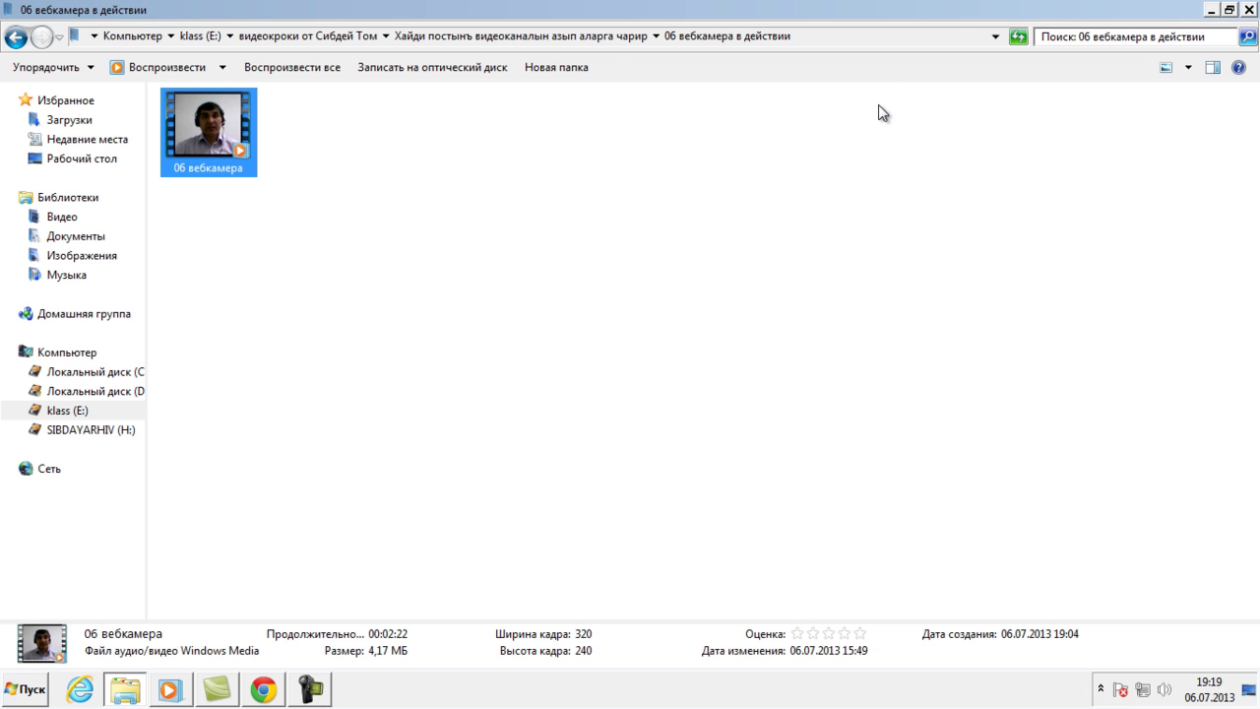
click(362, 191)
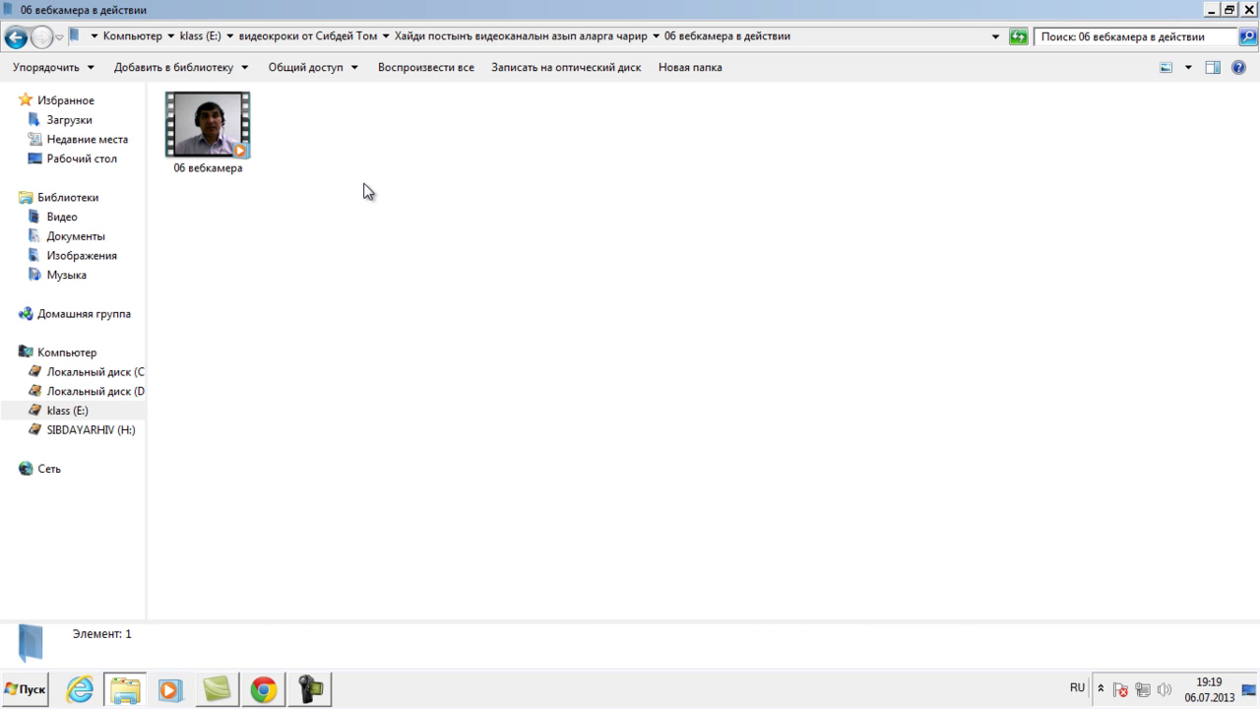
mouse_move(650, 24)
mouse_down()
mouse_move(675, 40)
mouse_move(810, 54)
mouse_up()
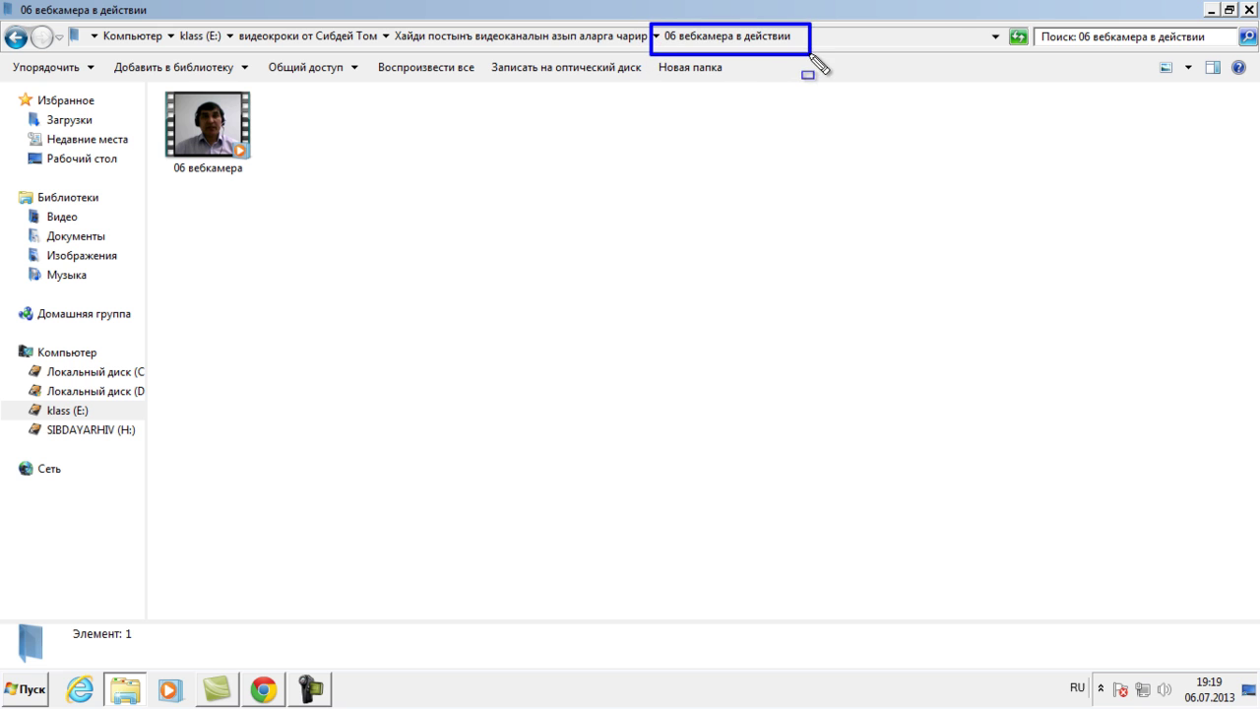
click(16, 38)
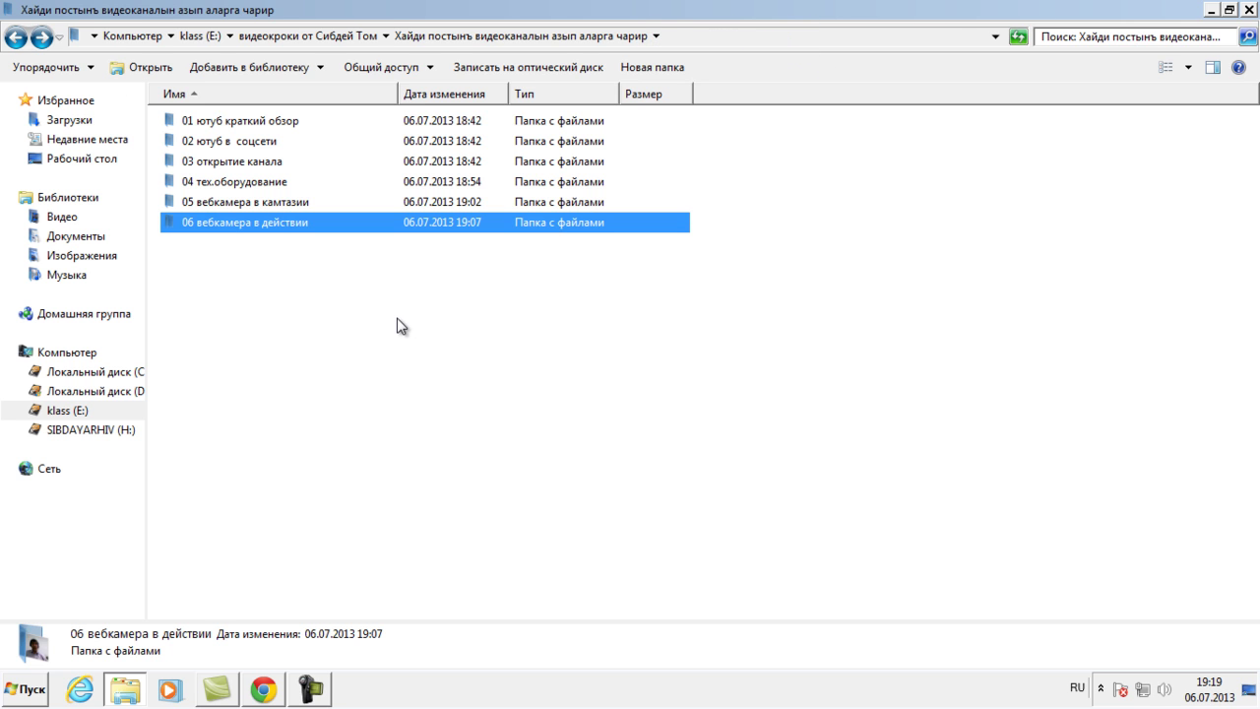
- Switch to YouTube in Chrome and upload the video file 06 вебкамера from the 06 вебкамера в действии folder
click(263, 689)
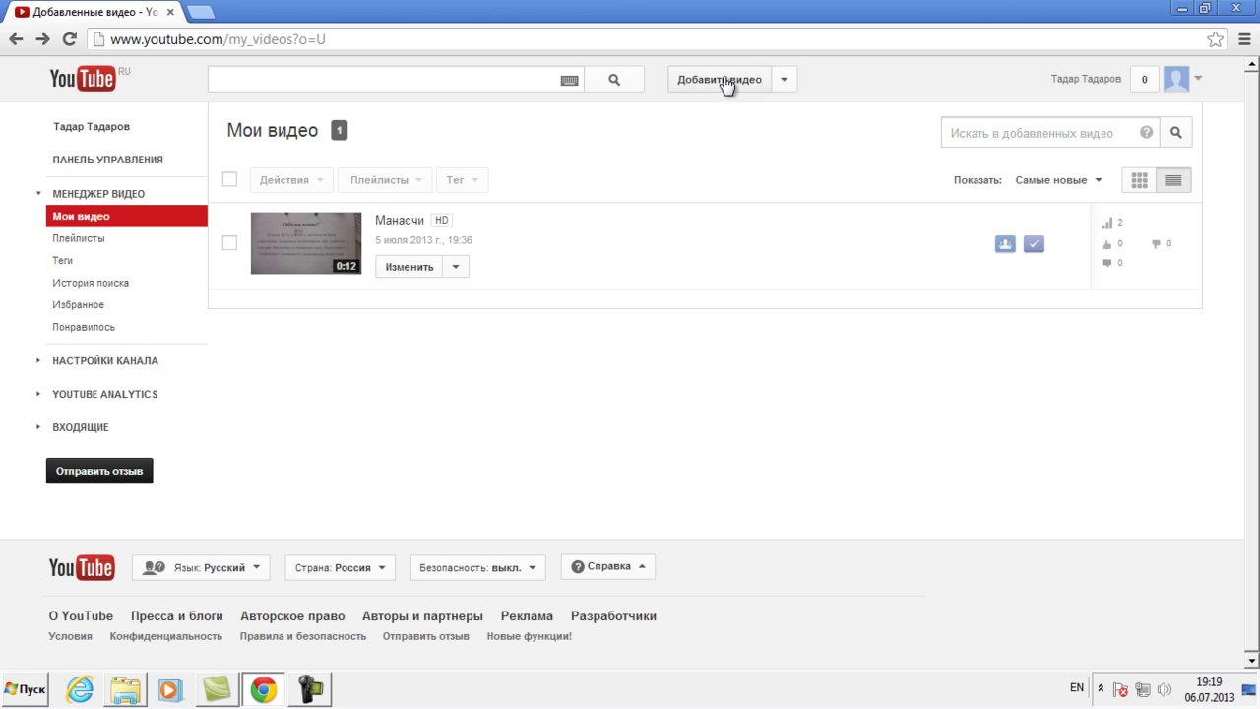
mouse_move(658, 55)
mouse_down()
mouse_move(863, 96)
mouse_move(820, 112)
mouse_up()
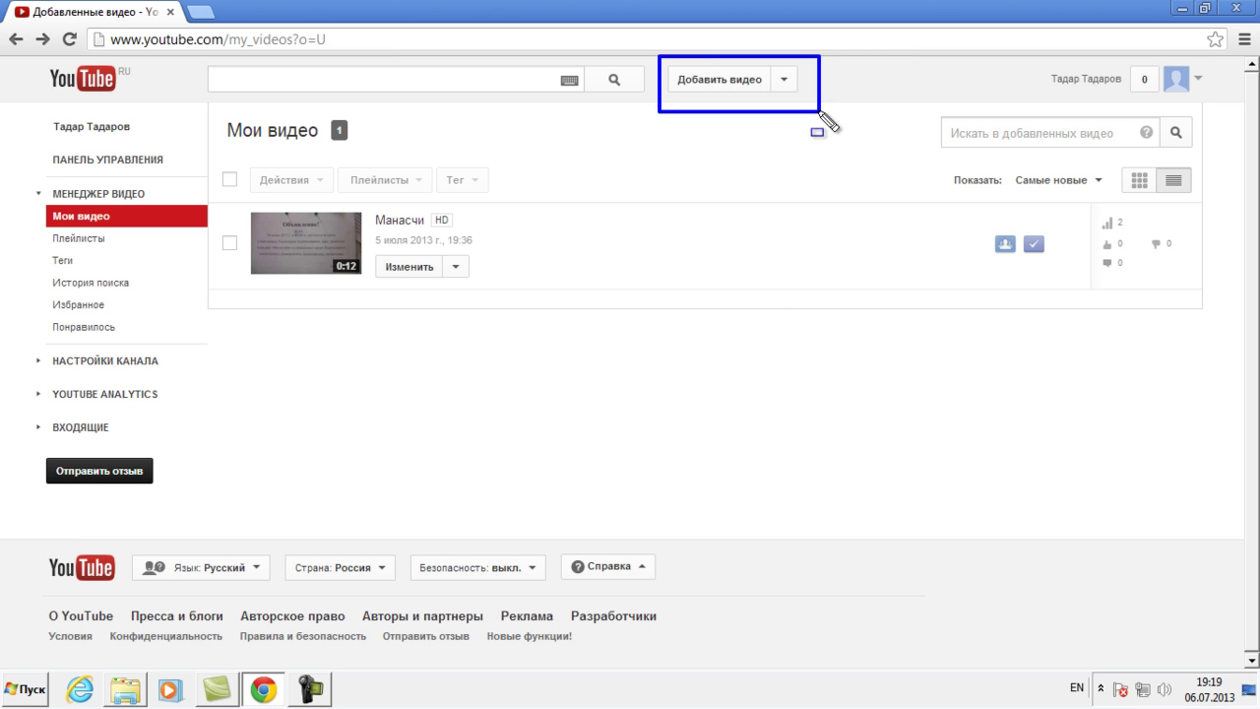
click(739, 82)
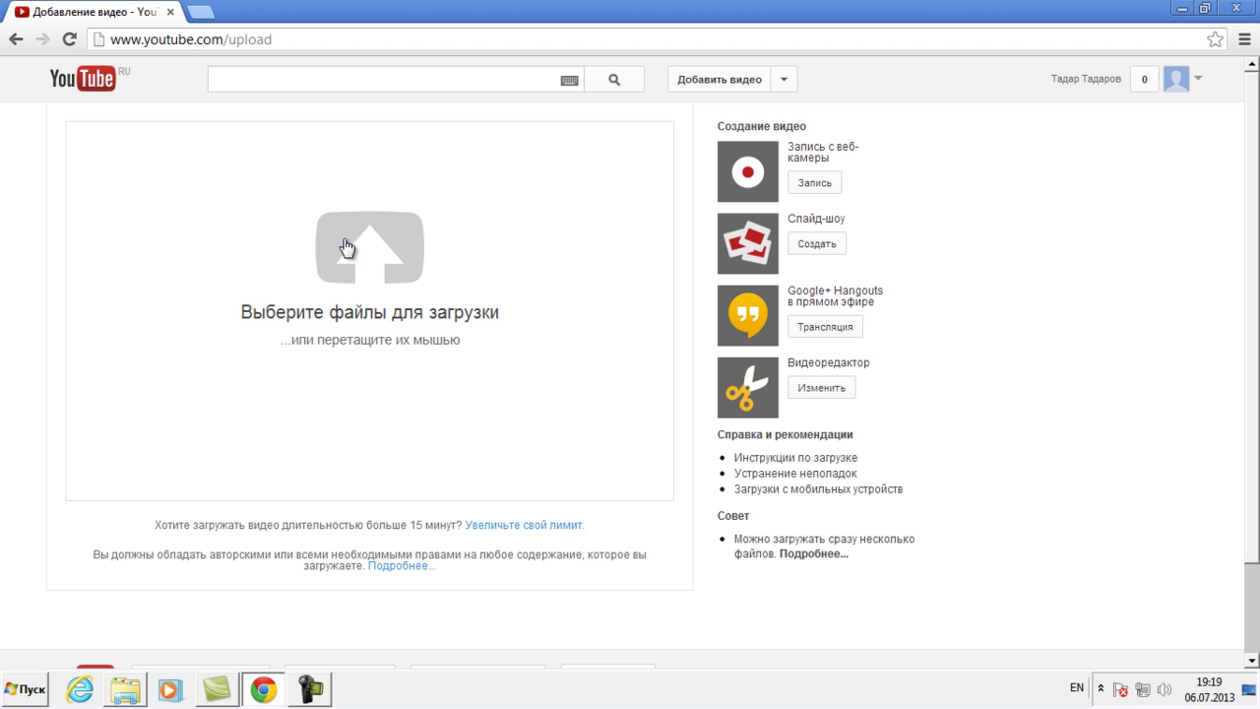
click(338, 237)
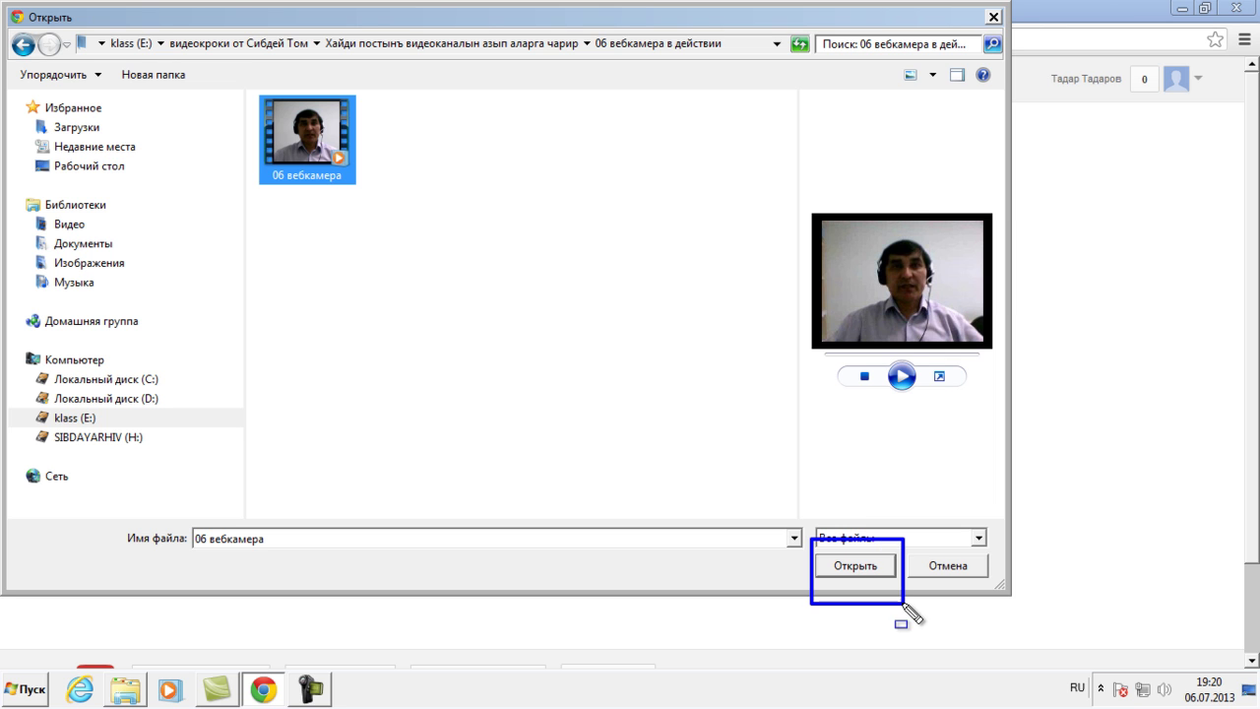
click(862, 571)
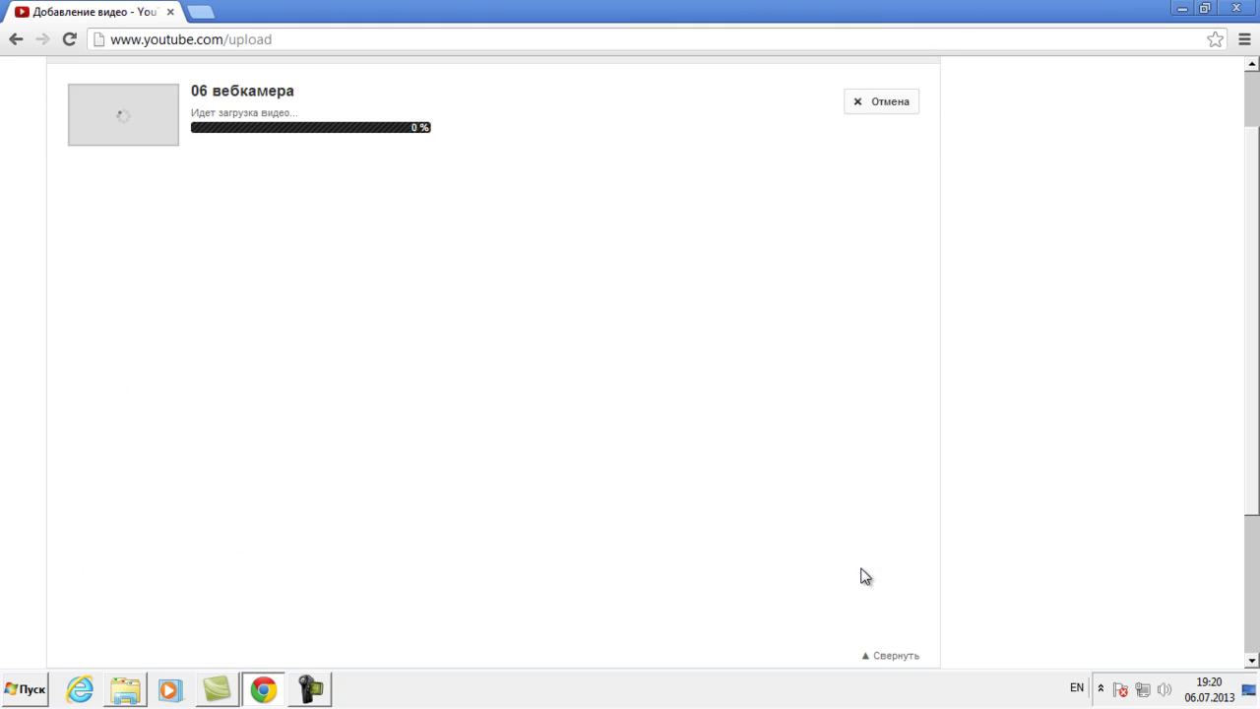
- Replace the uploaded video's title with "Оланъай чоох"
drag(191, 348, 14, 332)
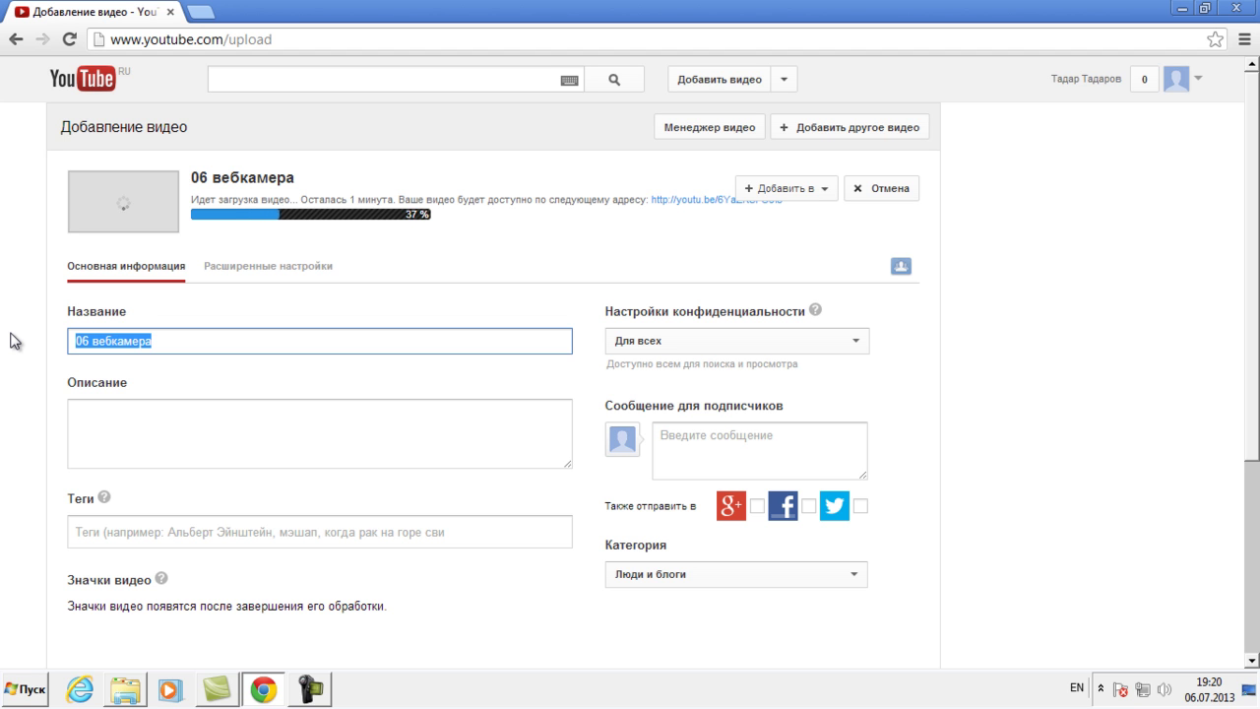
key(alt+shift)
text(Ол)
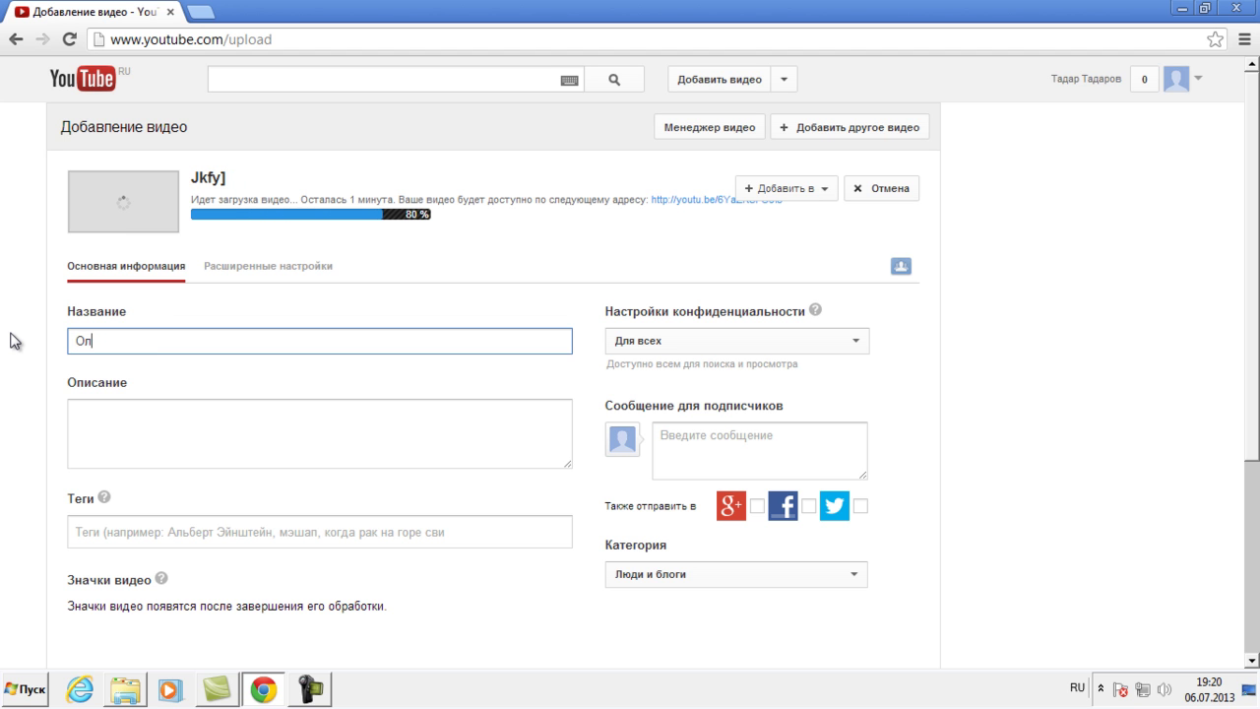
text(анъай чоох)
- Enter "Угредігліг урок" as the video's description
click(207, 436)
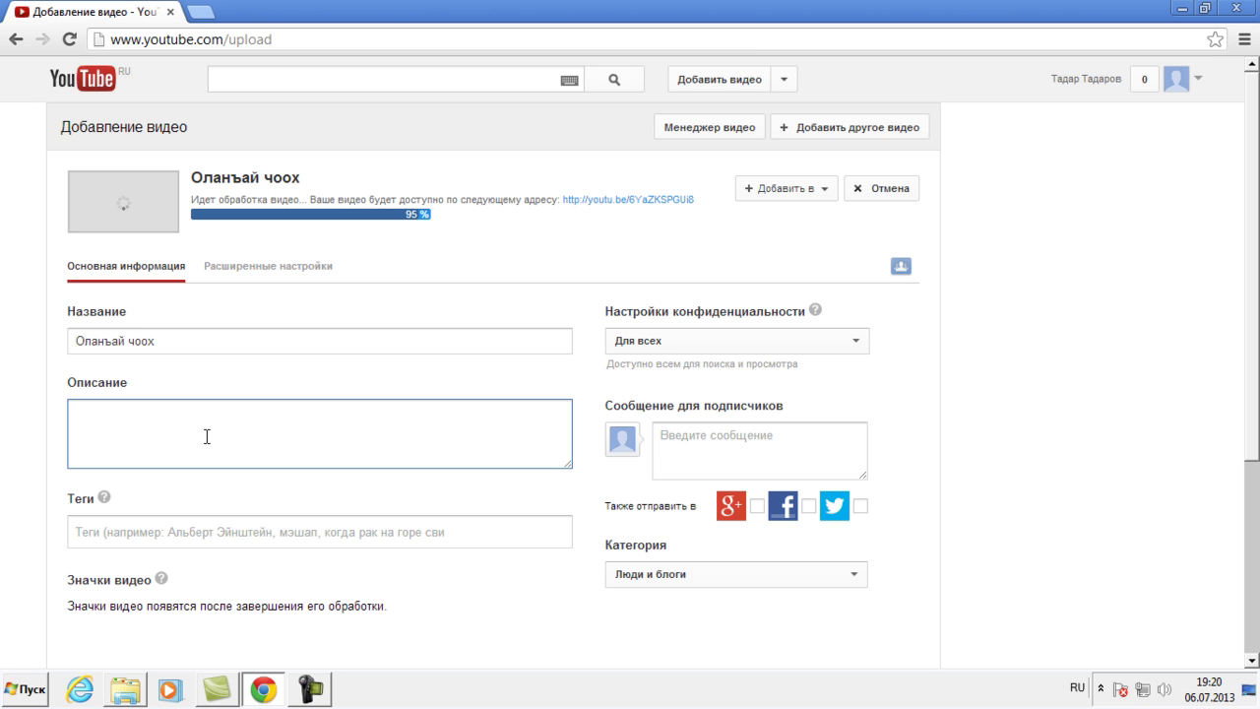
text(Угредігліг)
key(alt+shift)
text(урок)
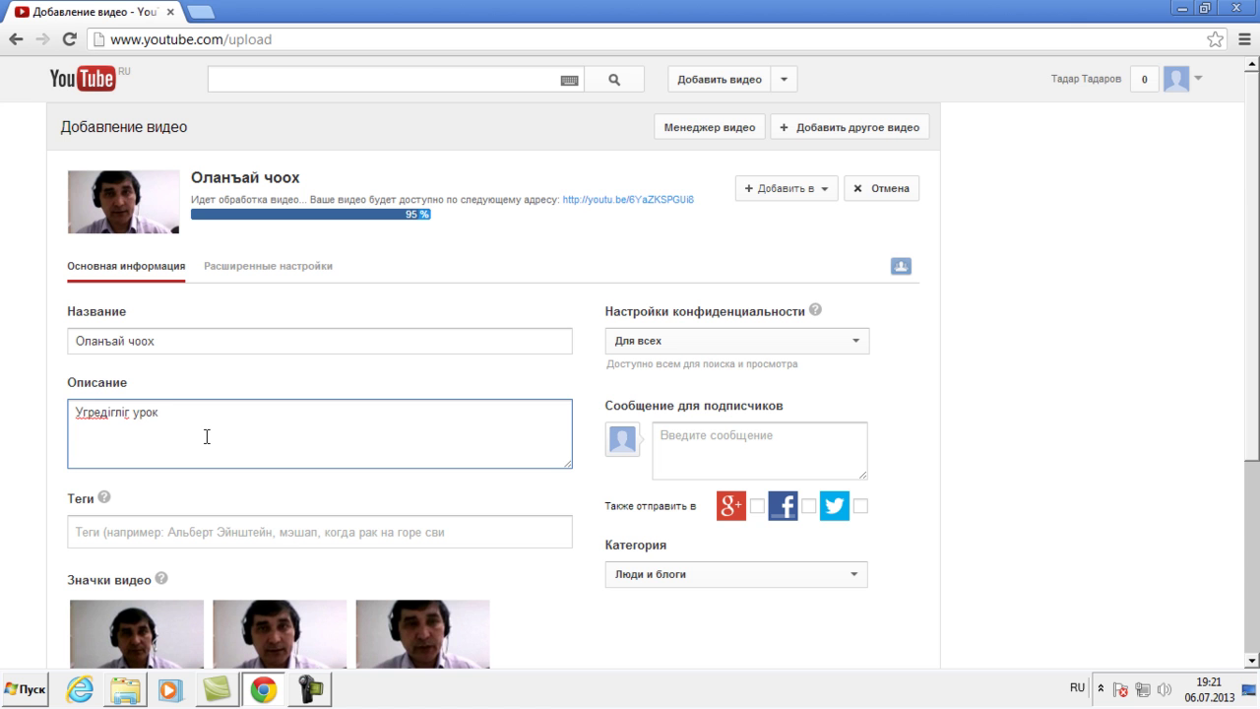
scroll(246, 425, down, 2)
click(117, 350)
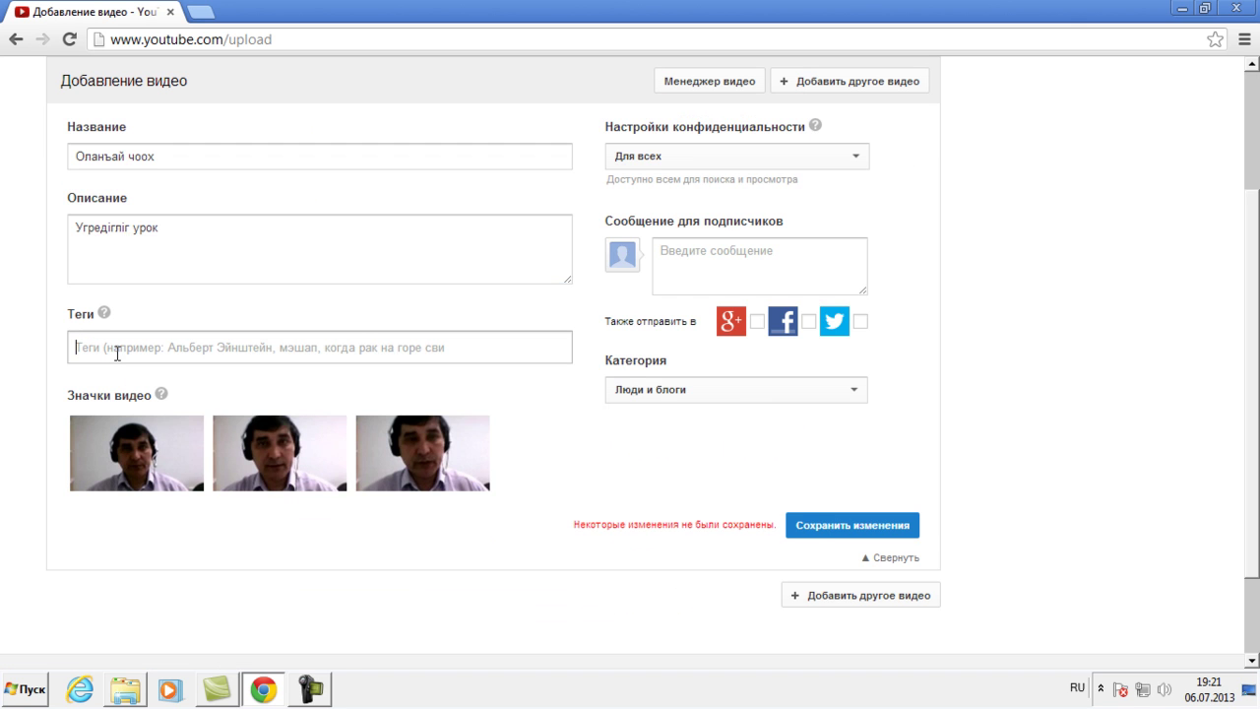
scroll(93, 448, up, 2)
scroll(103, 428, down, 1)
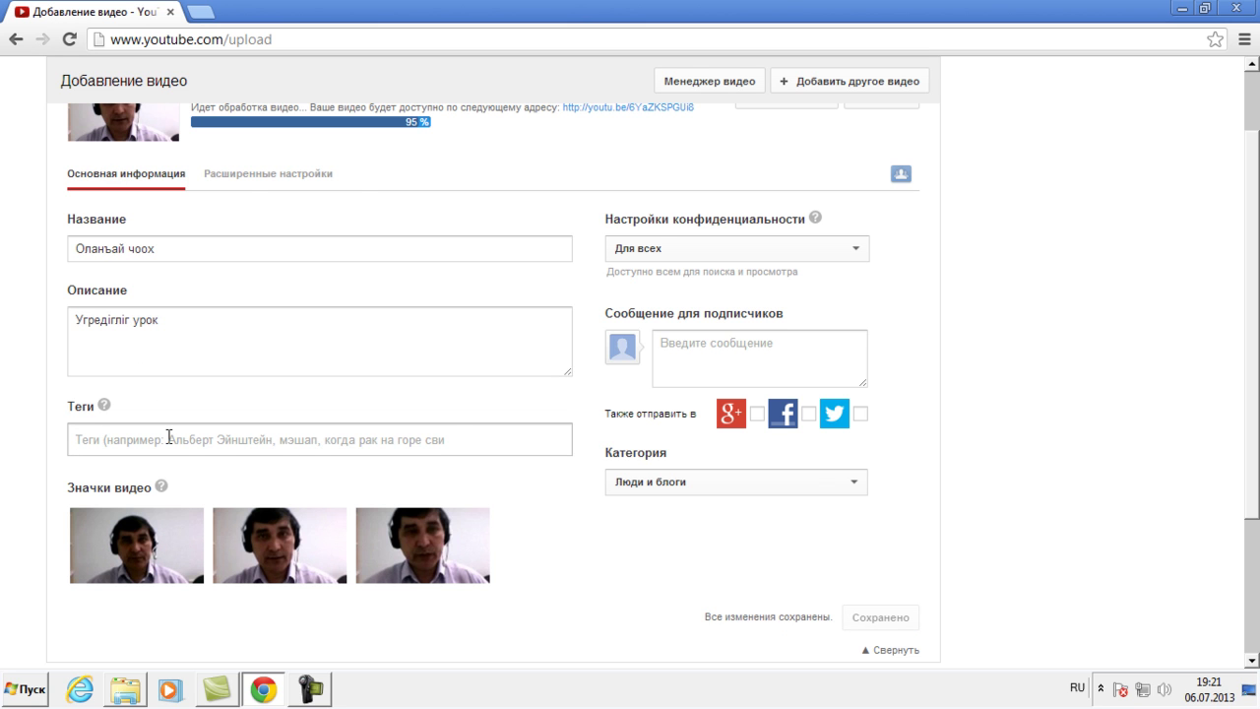
scroll(168, 444, up, 1)
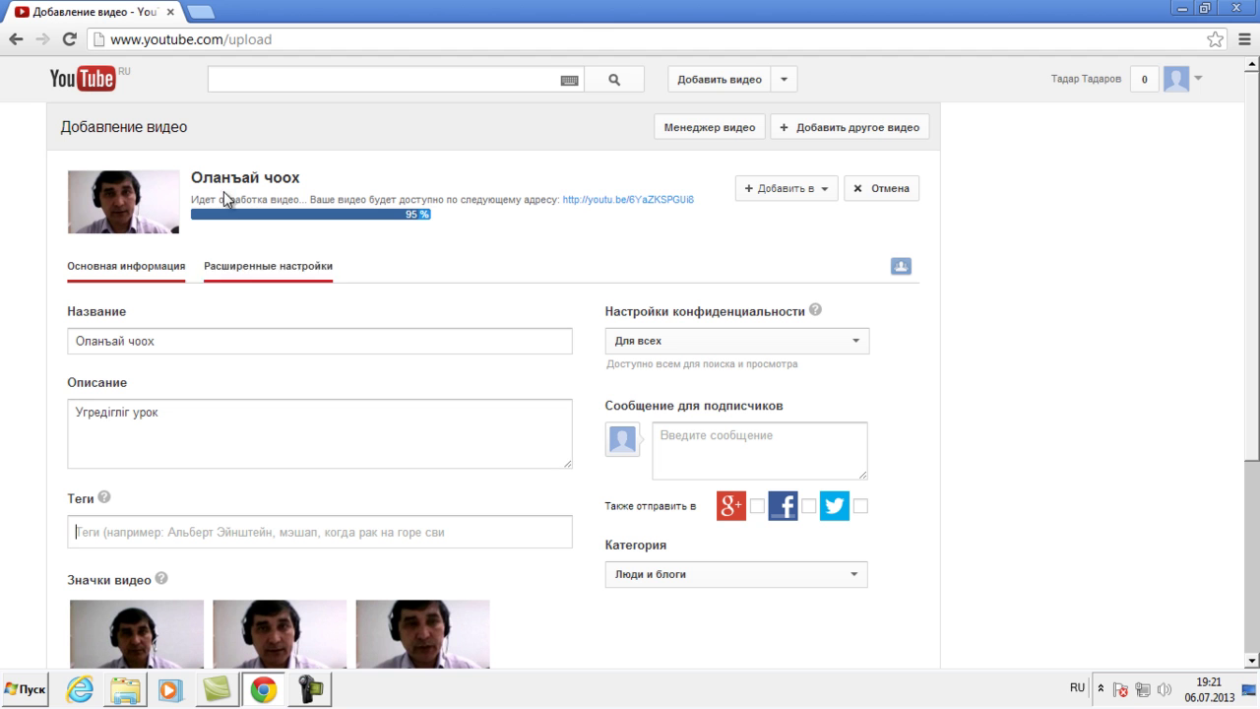
click(226, 75)
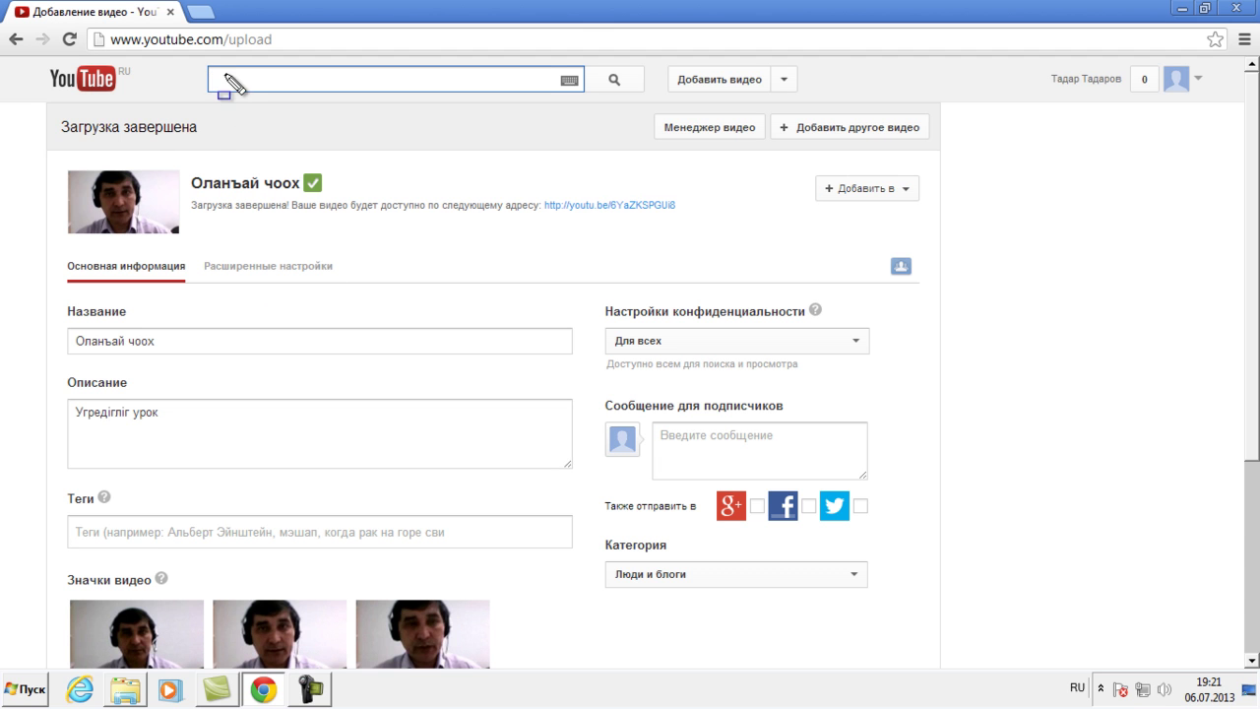
drag(199, 64, 645, 108)
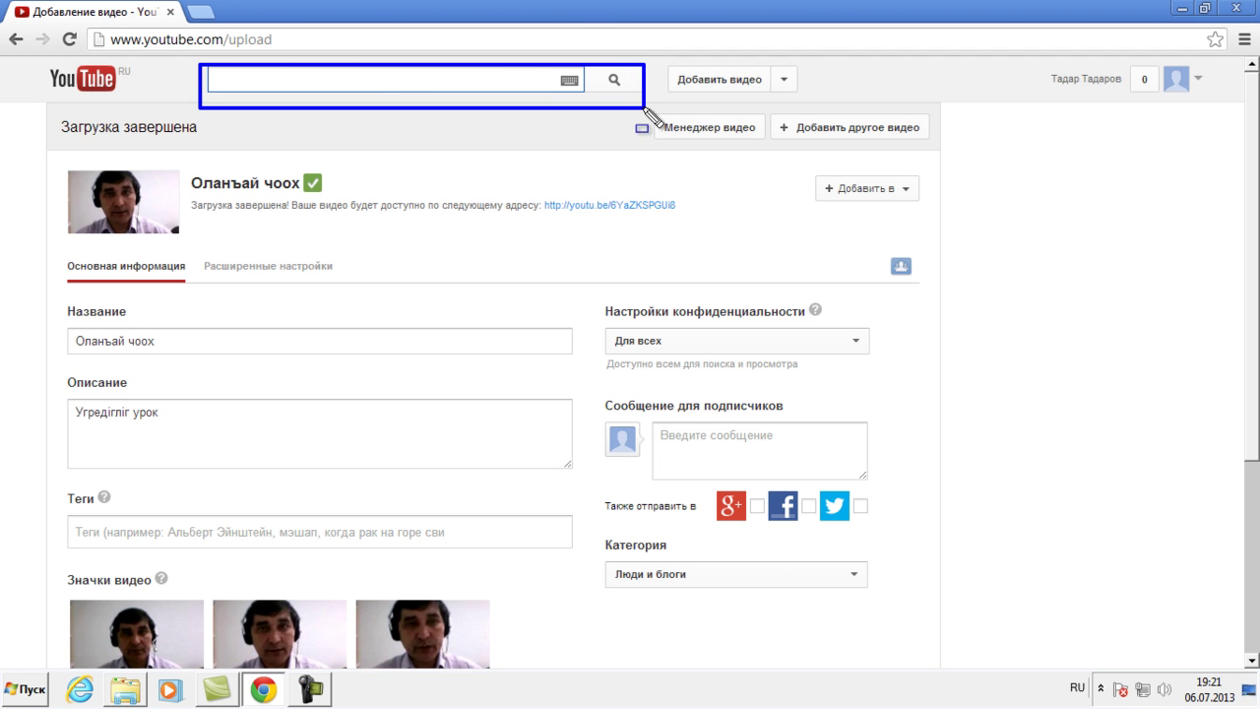
key(Escape)
- Add the tag "видеоурок" to the video
click(174, 531)
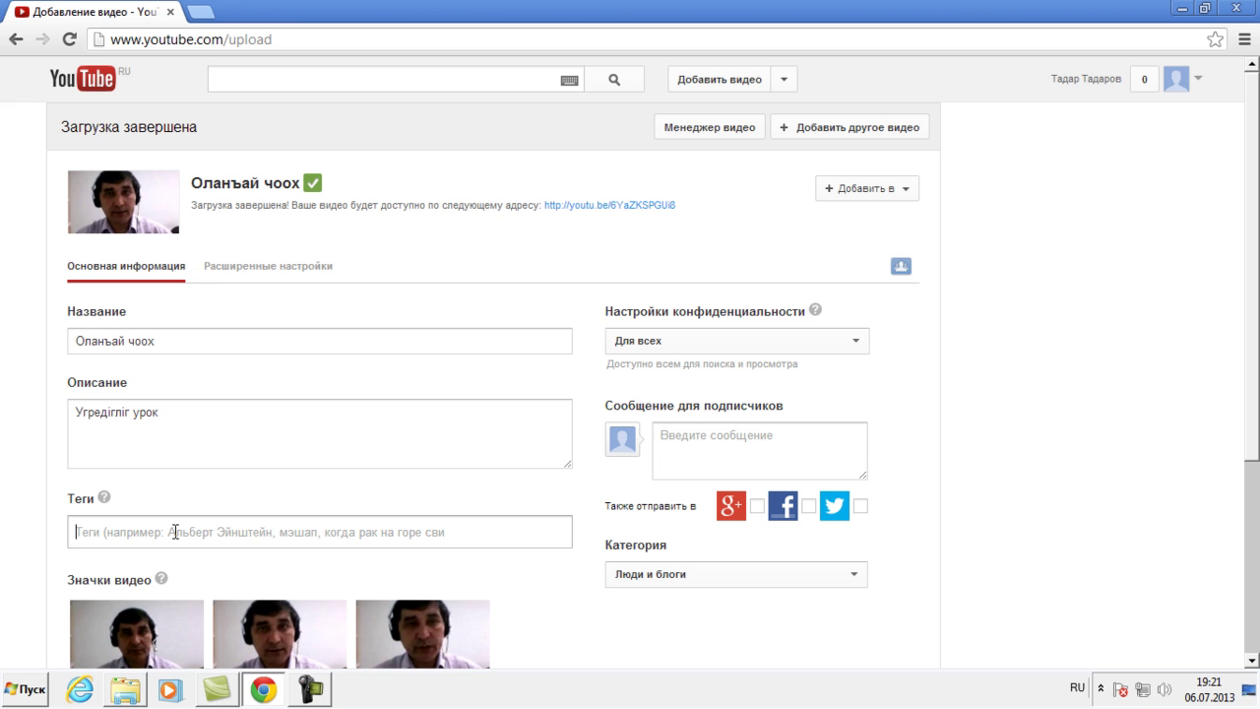
text(ви)
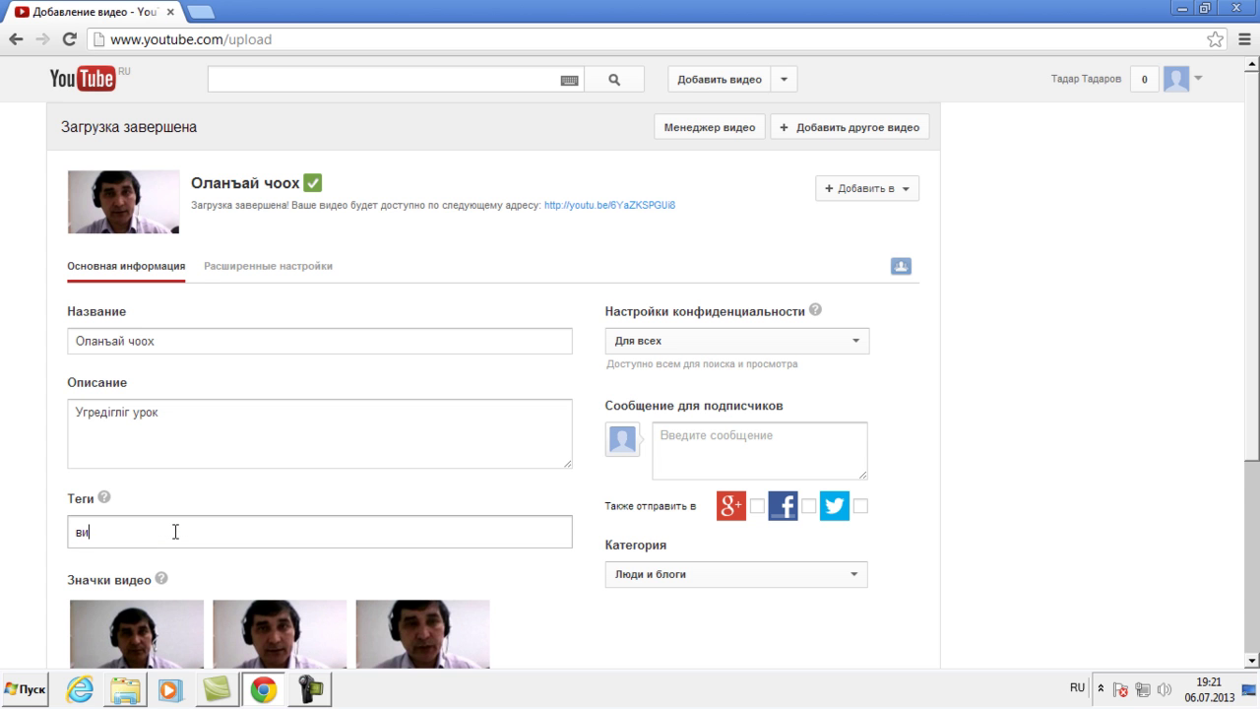
text(деокрок)
key(Left)
key(Left)
key(Left)
text(у)
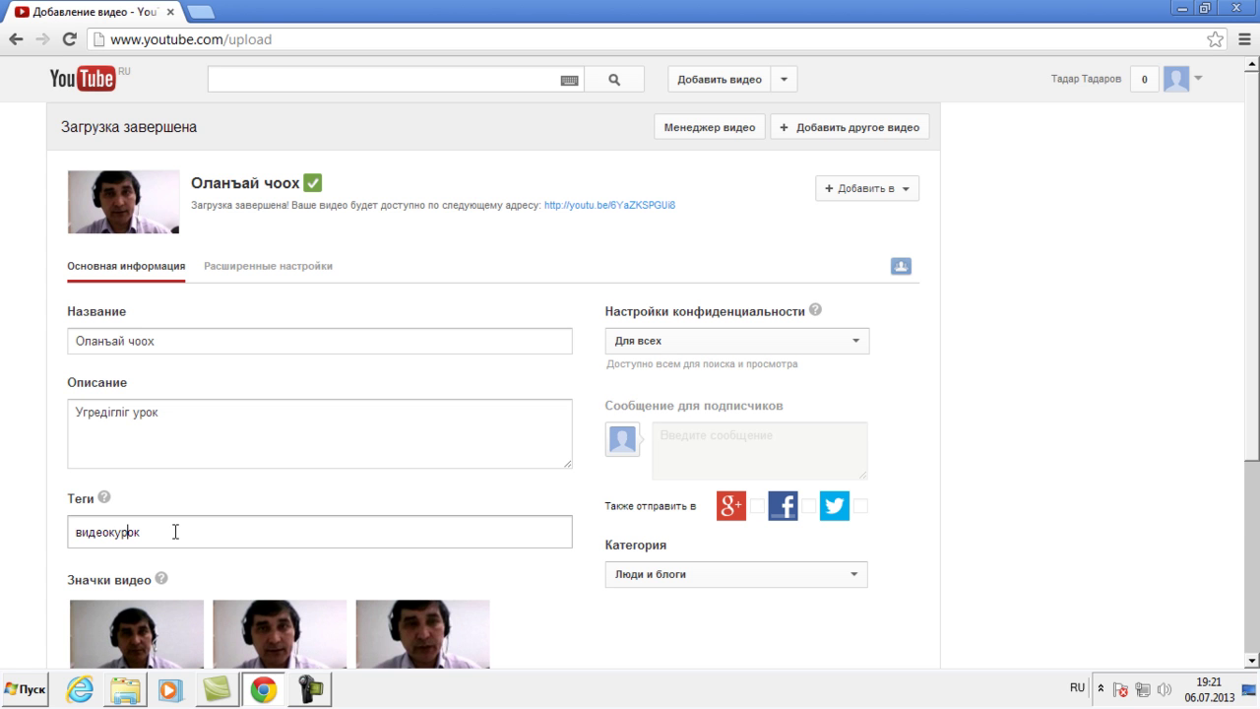
key(Delete)
key(Return)
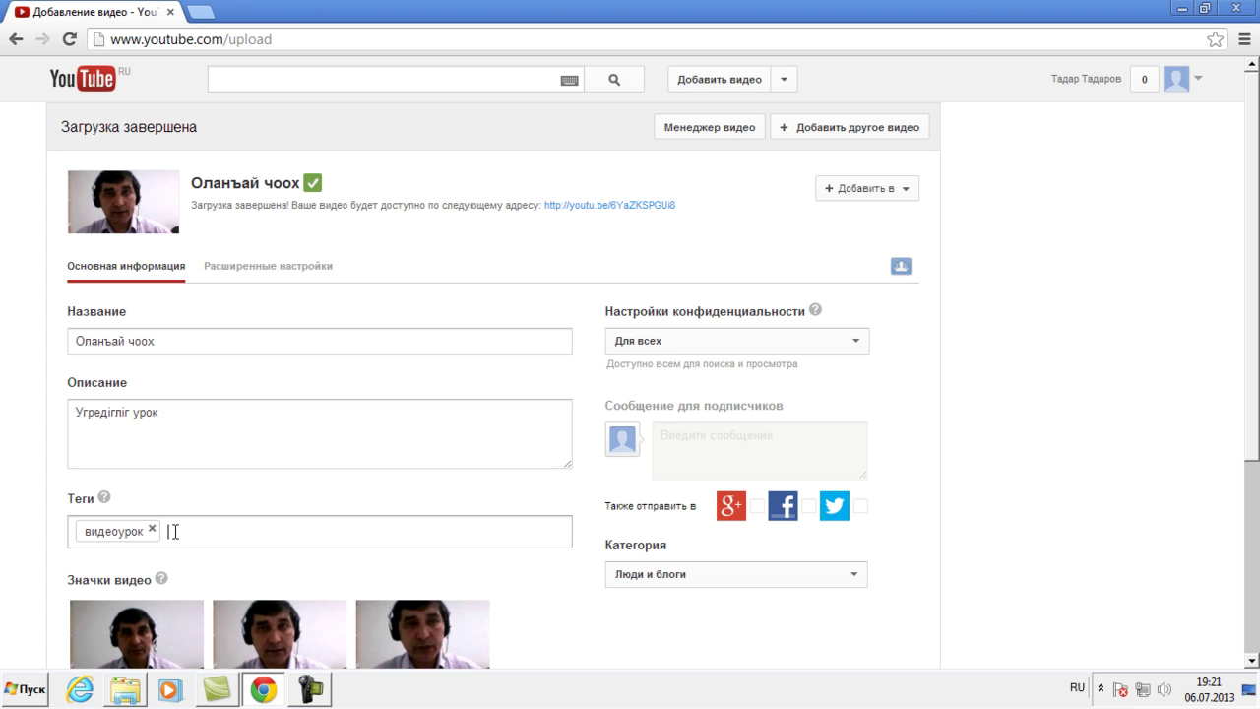
- Add the tags "сибдей" and "sibday" to the video
text(сабдей)
key(Return)
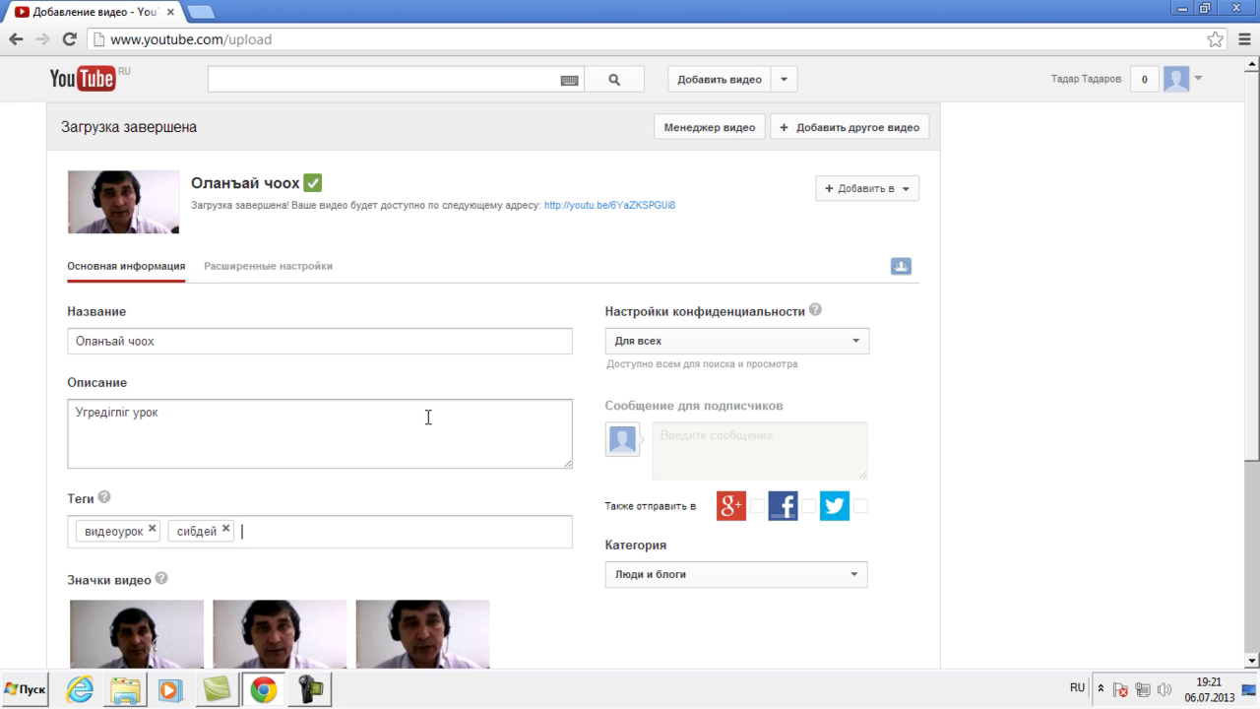
key(alt+shift)
text(sibday)
key(alt+shift)
key(Return)
- Add the tags "как записать видео" and "пробные материалы записи видеоурока" to the video
text(как )
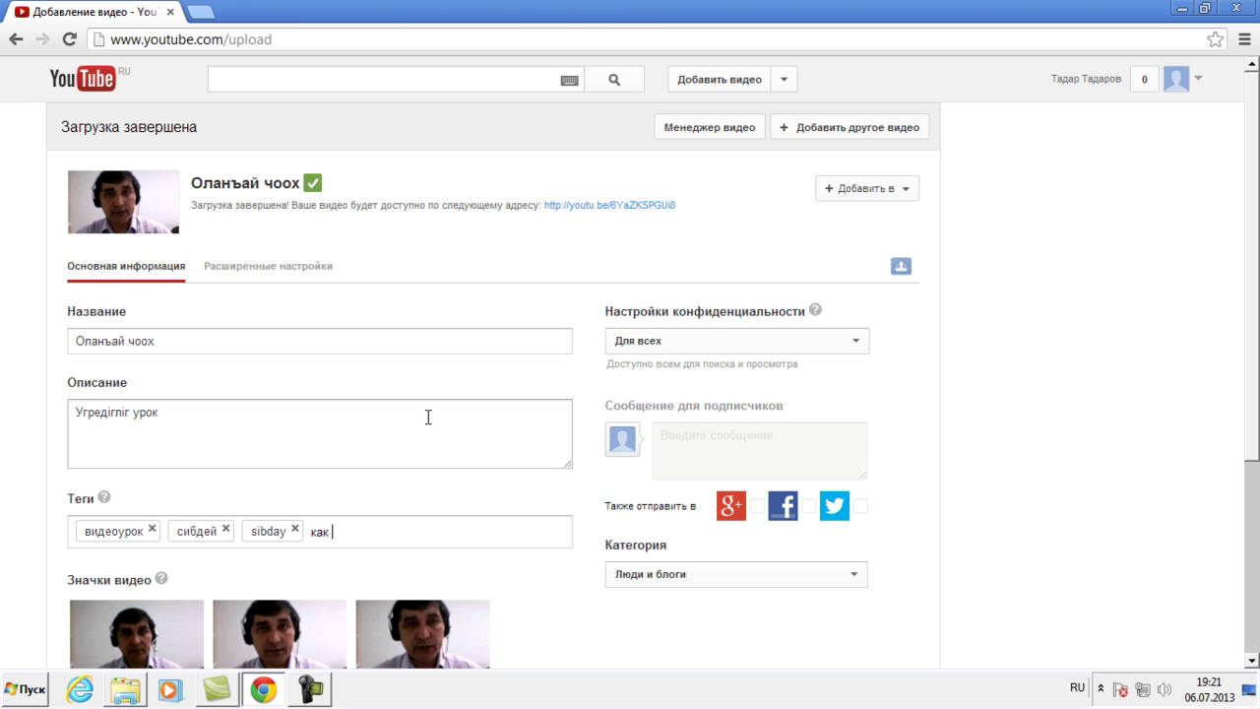
text(записать видео)
key(Return)
text(пробные материалы)
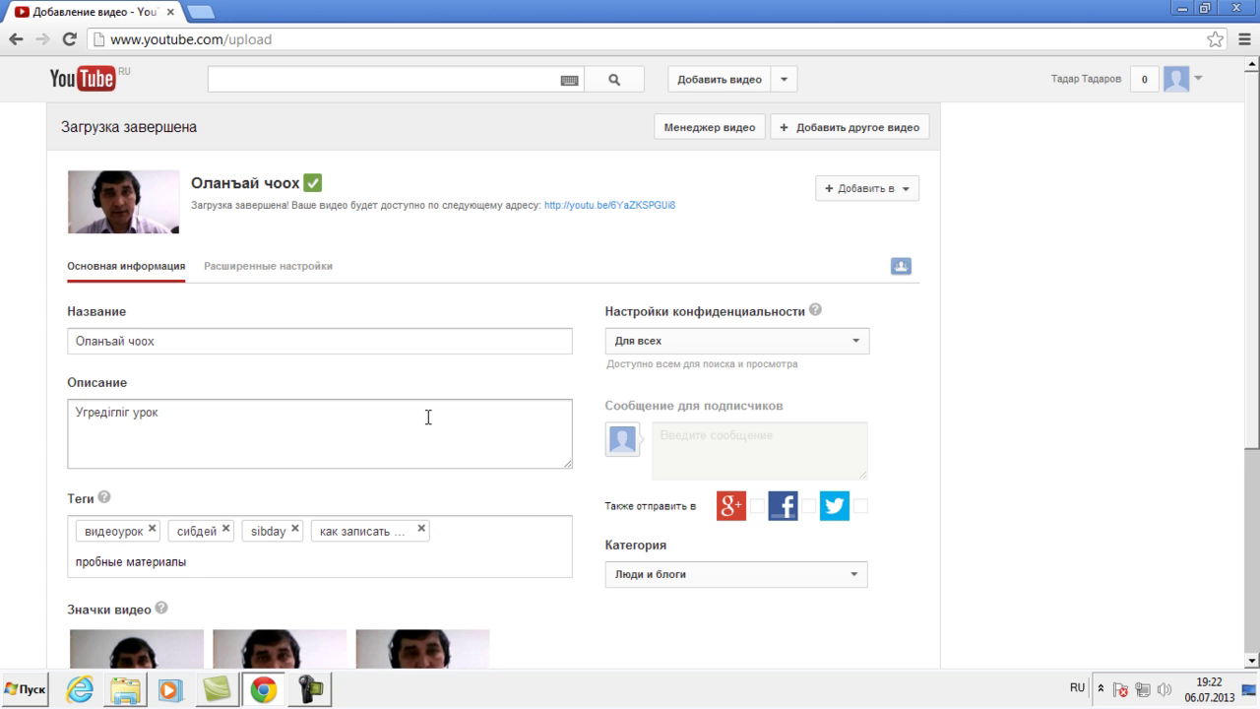
text( записи видеоук)
key(BackSpace)
text(рока)
key(Return)
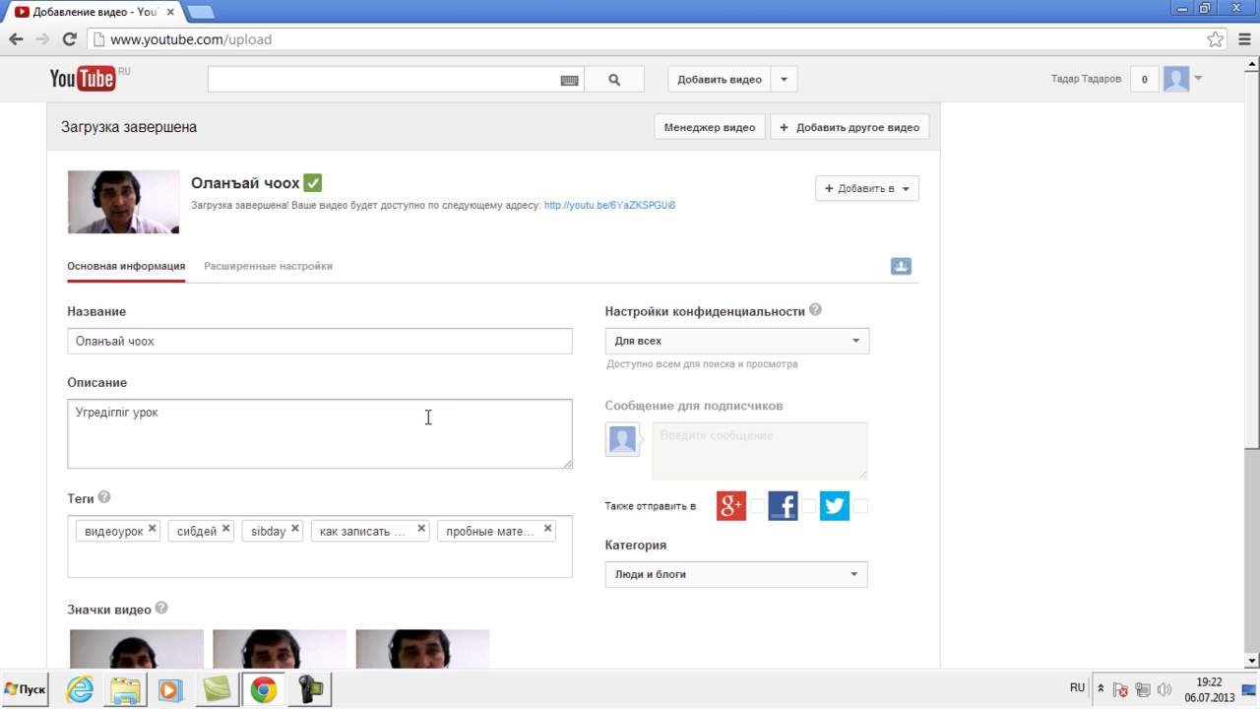
- Choose the third suggested thumbnail as the video's default image
scroll(428, 416, down, 3)
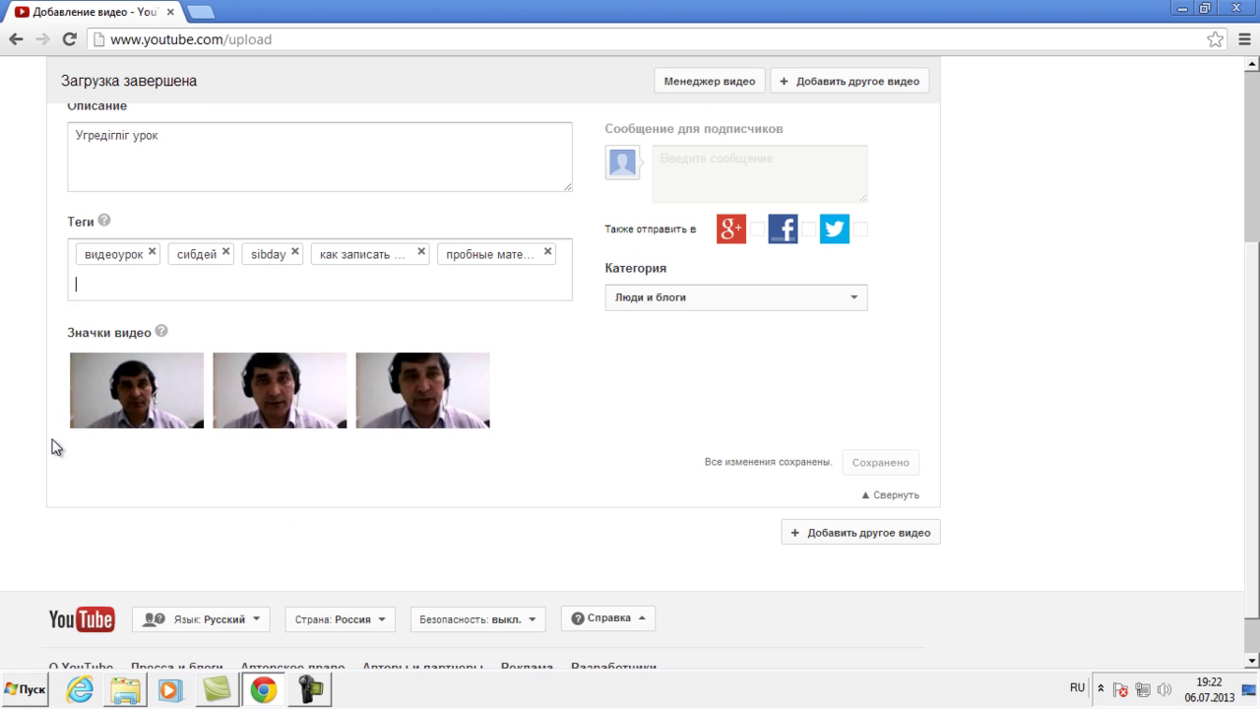
scroll(300, 511, up, 1)
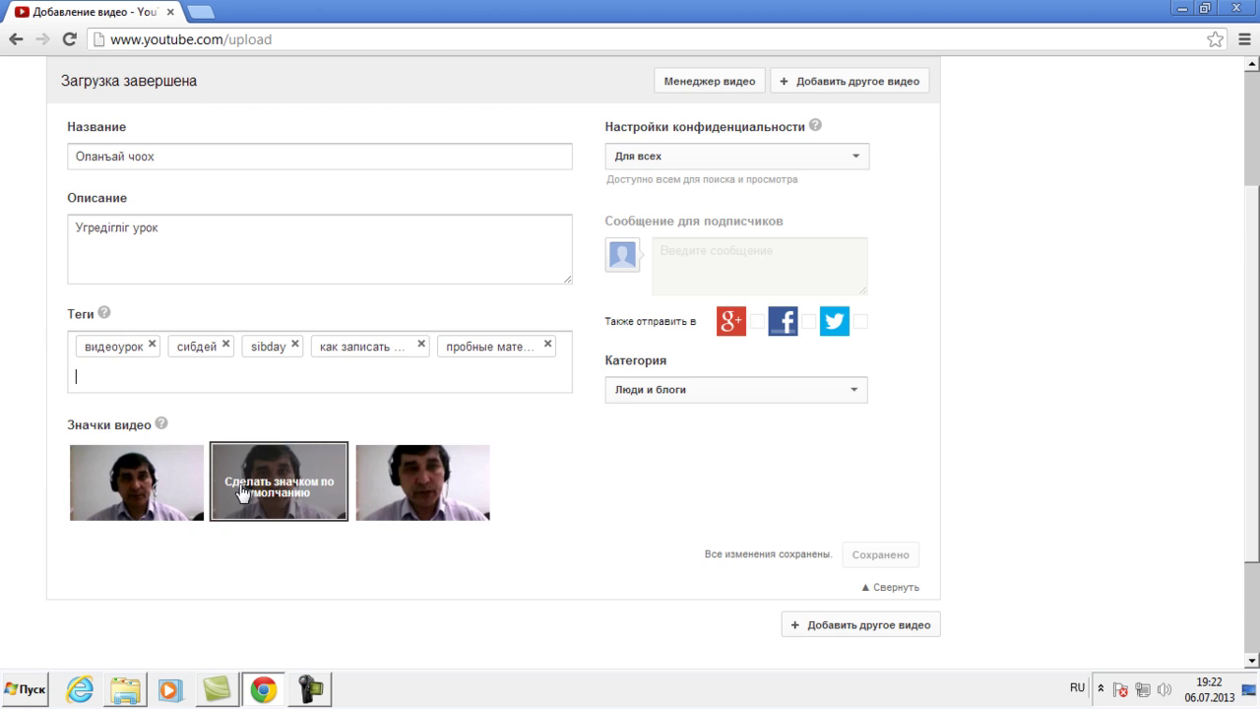
mouse_move(461, 522)
click(409, 486)
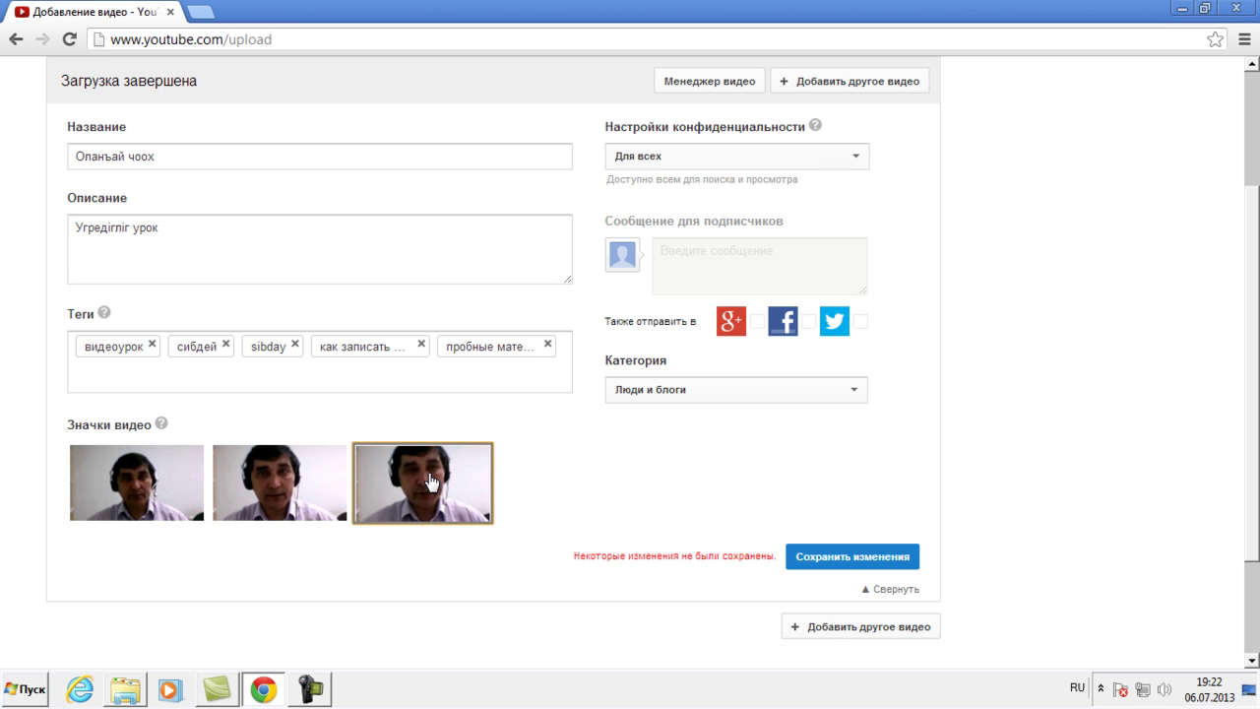
scroll(410, 482, up, 2)
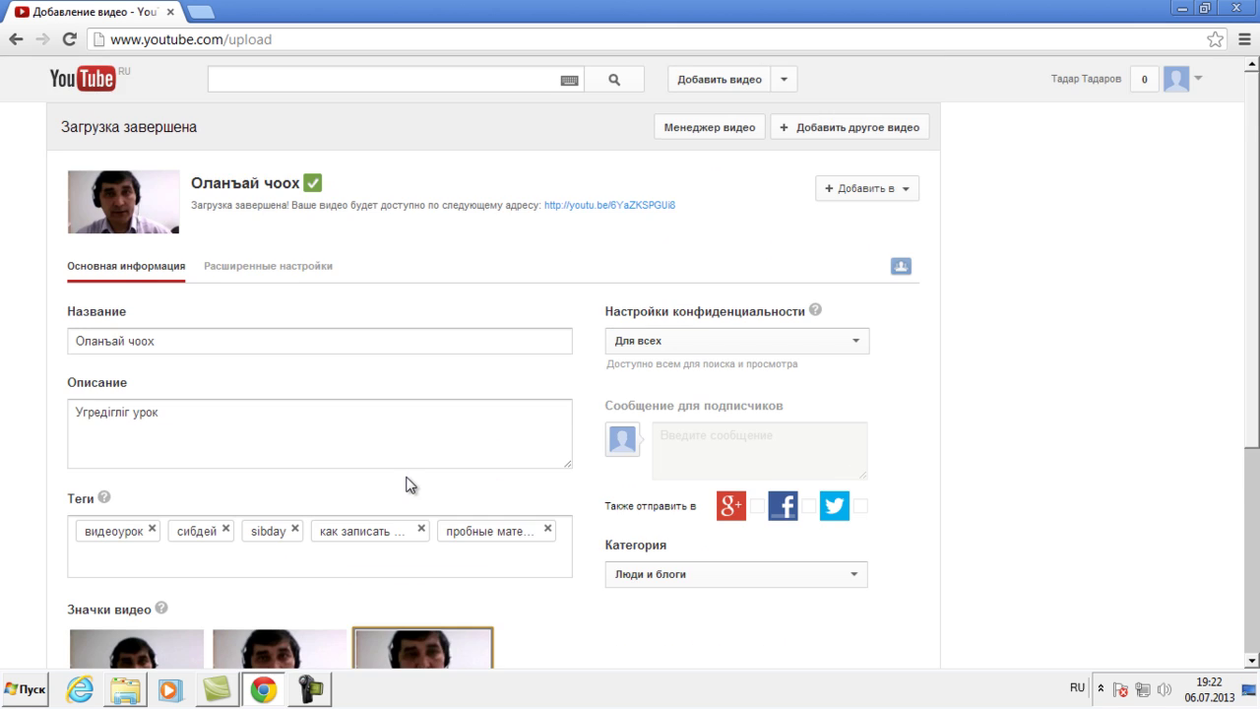
scroll(409, 482, down, 2)
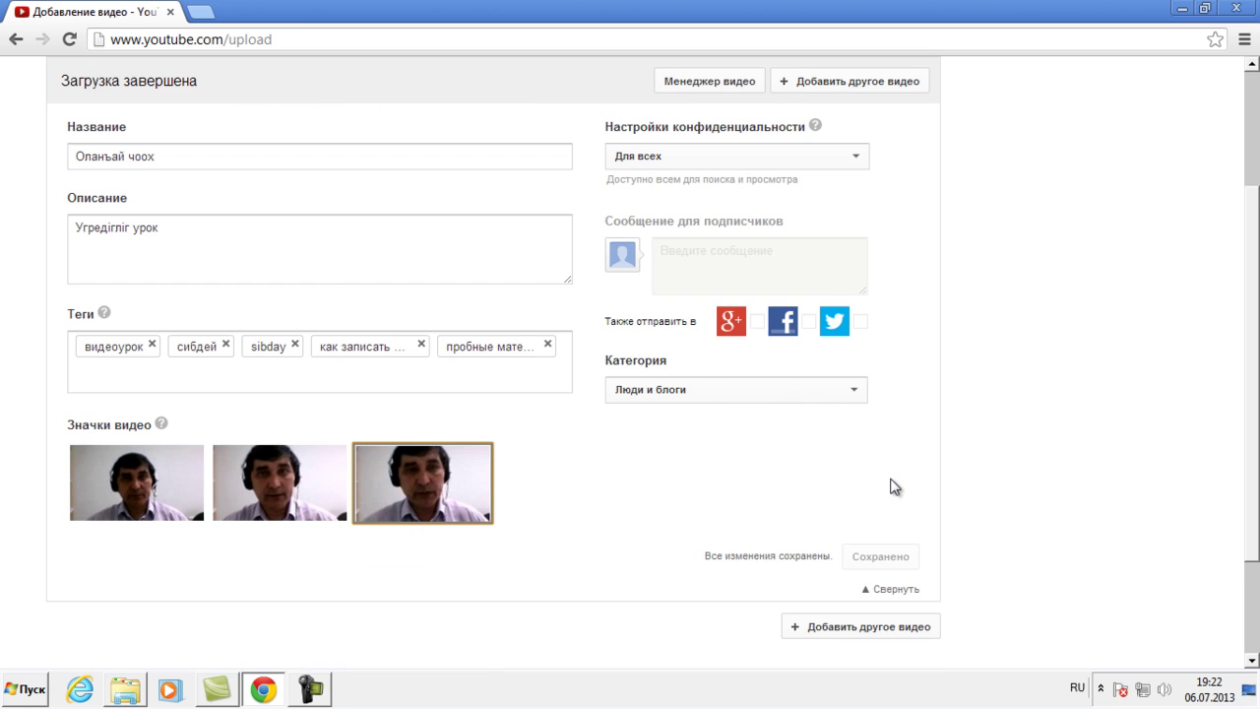
- Switch the video's privacy setting to Личное and return it to Для всех
scroll(894, 483, up, 2)
mouse_move(580, 304)
mouse_down()
mouse_move(936, 359)
mouse_move(891, 382)
mouse_up()
click(852, 341)
click(809, 393)
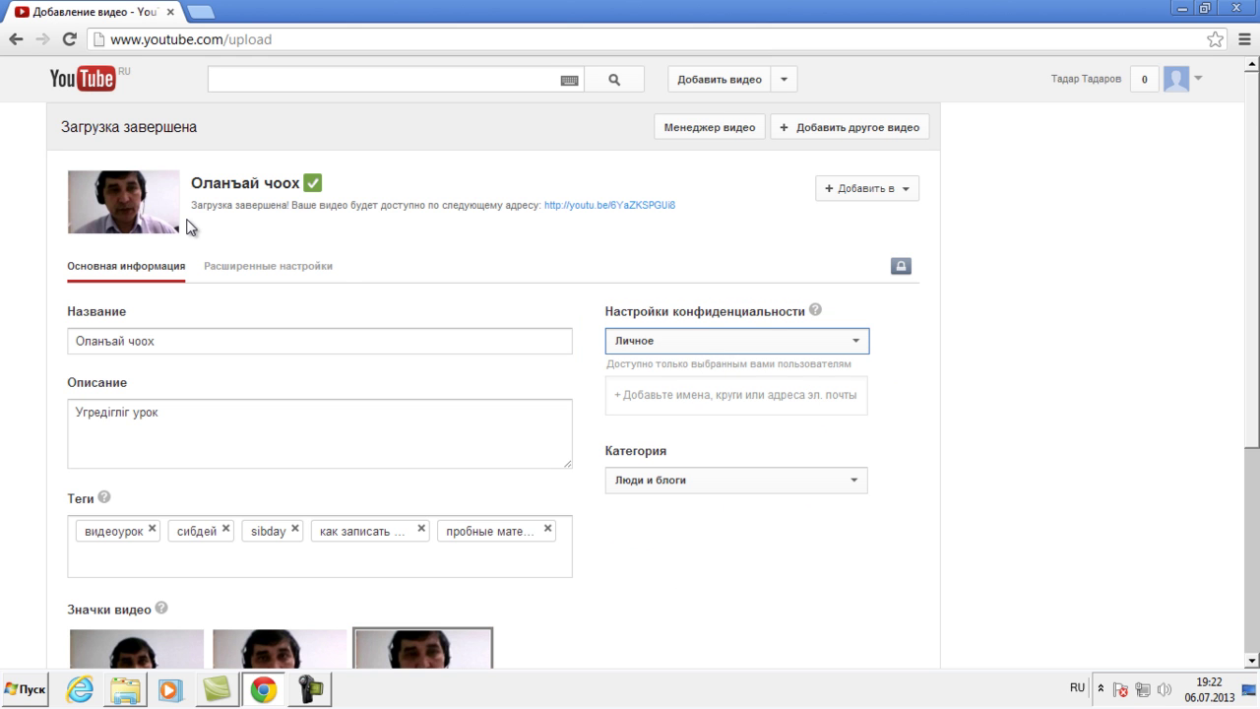
click(855, 345)
click(839, 360)
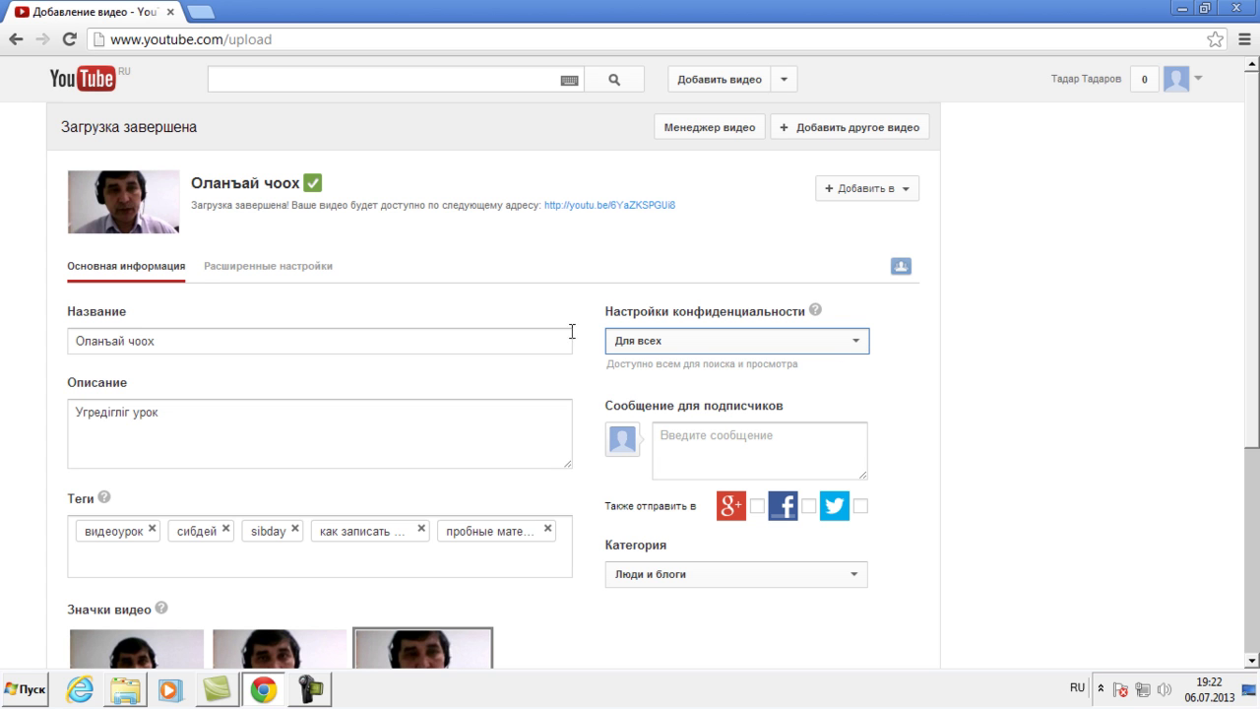
scroll(491, 346, down, 2)
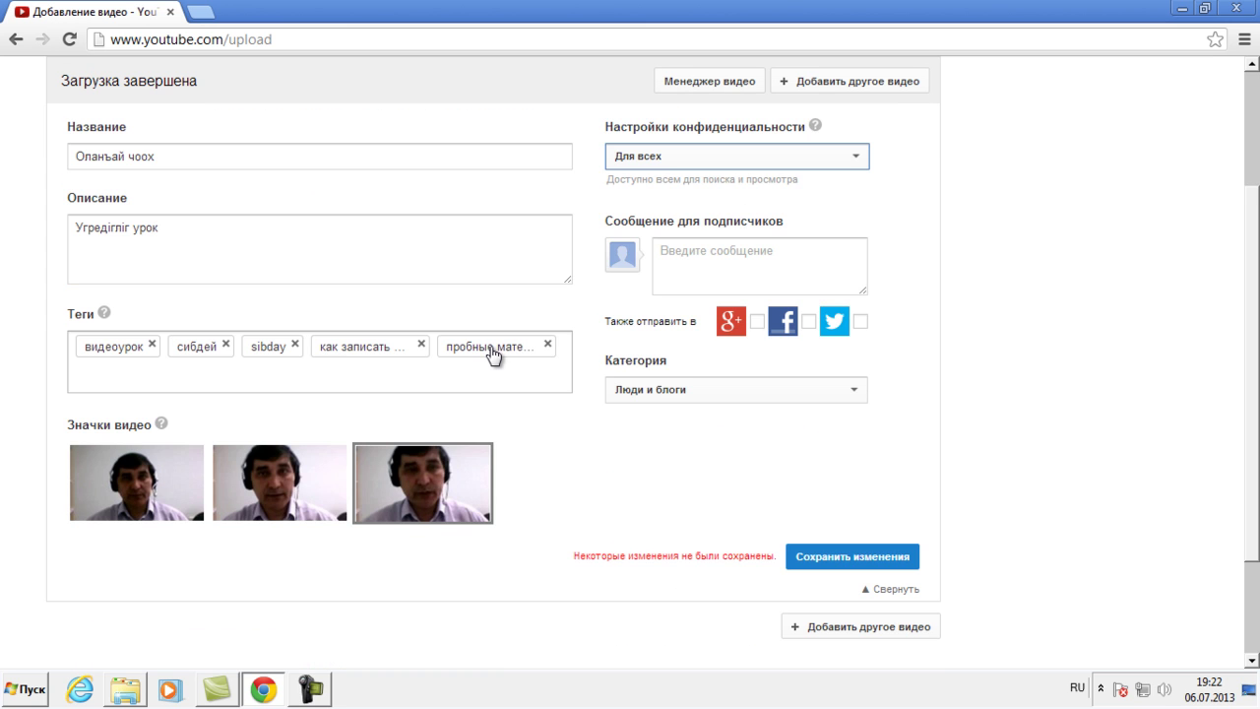
click(736, 249)
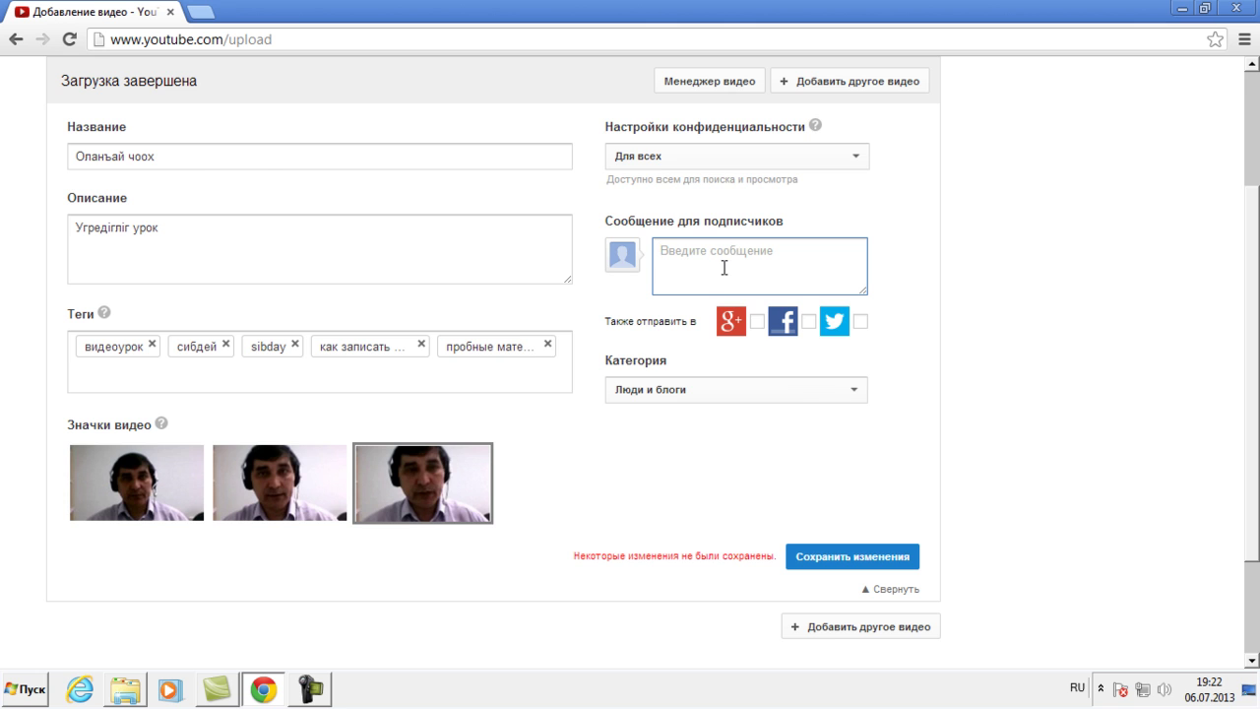
scroll(725, 268, up, 1)
scroll(719, 313, up, 1)
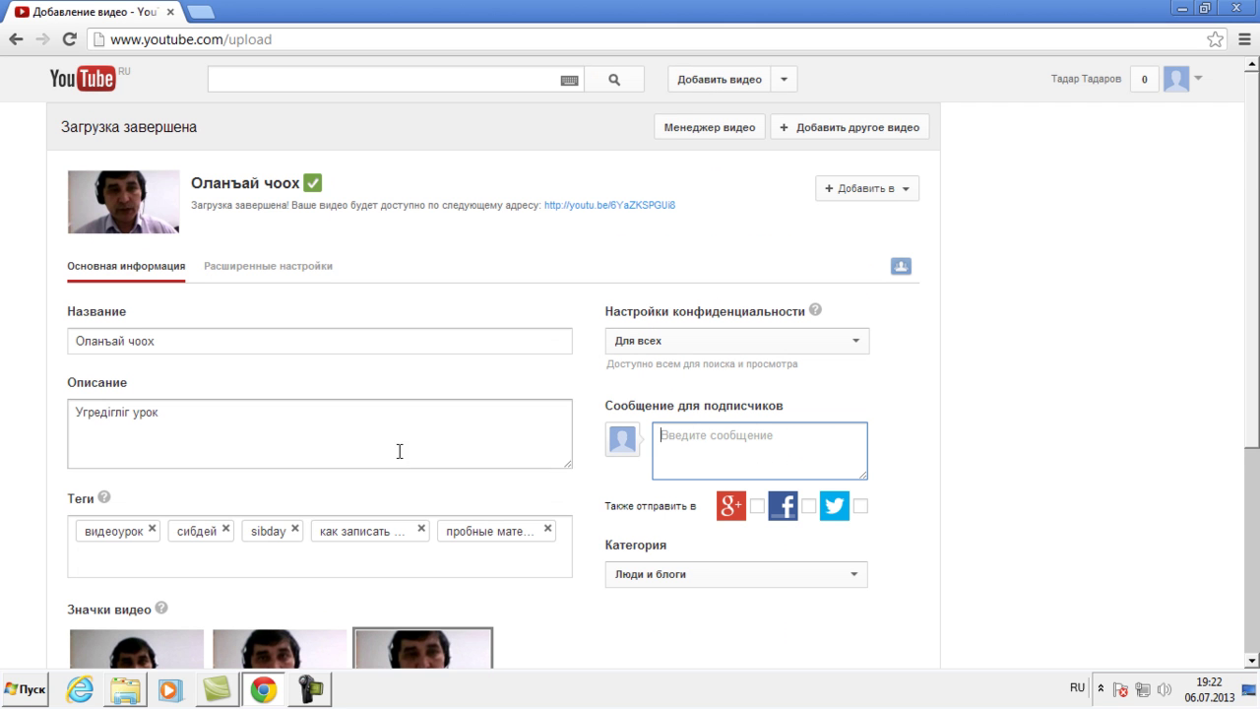
click(596, 257)
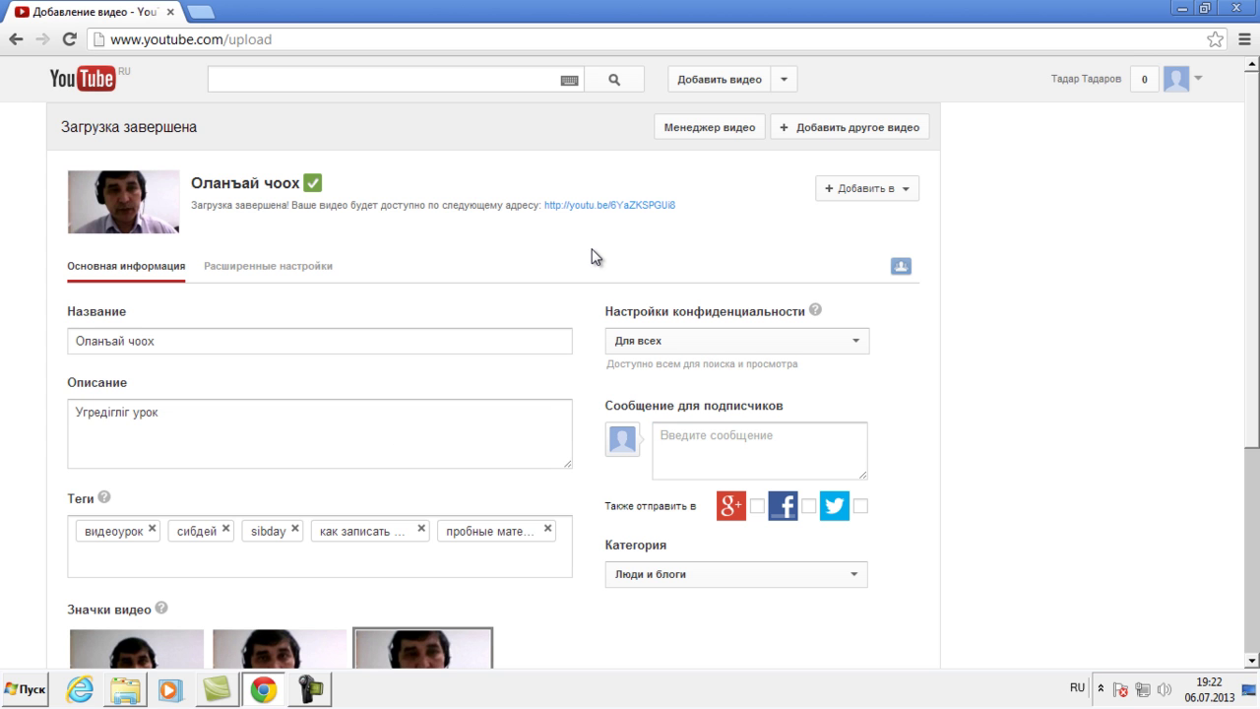
- Open the uploaded video's watch page from the link given in the upload-complete message
drag(534, 196, 706, 231)
key(Escape)
click(627, 207)
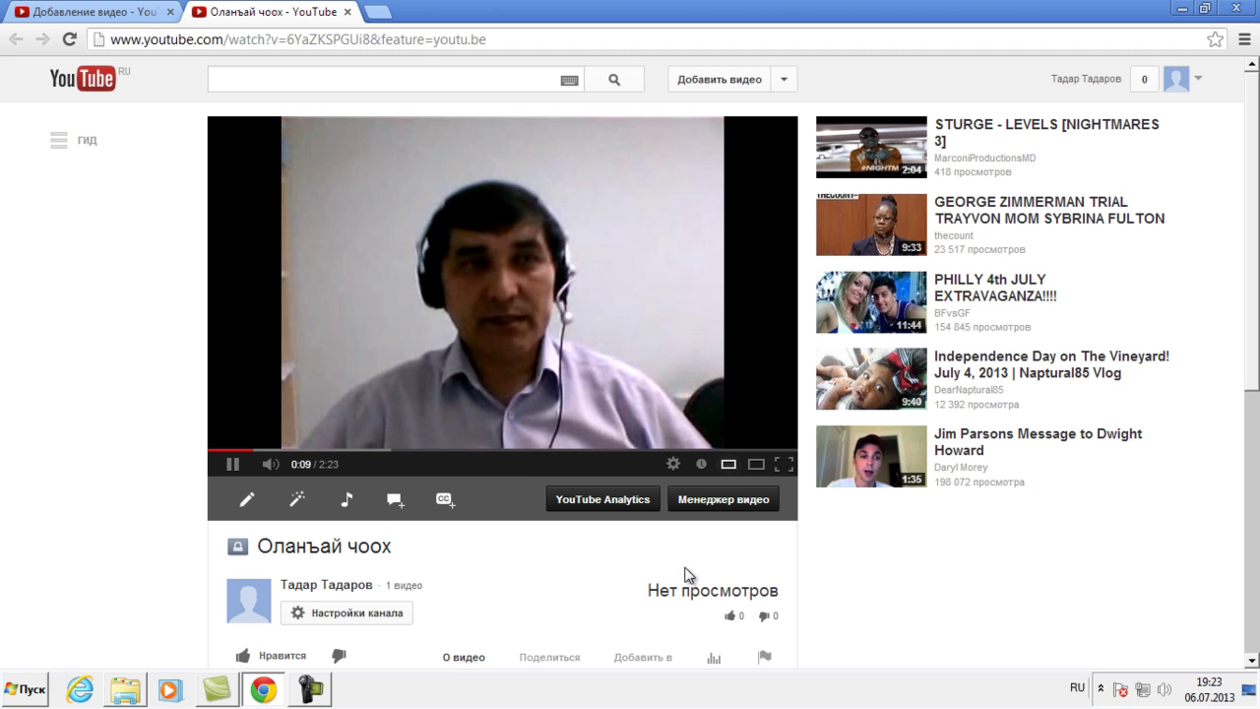
- Pause the video and examine its watch page, including the title, description and comments area
click(231, 464)
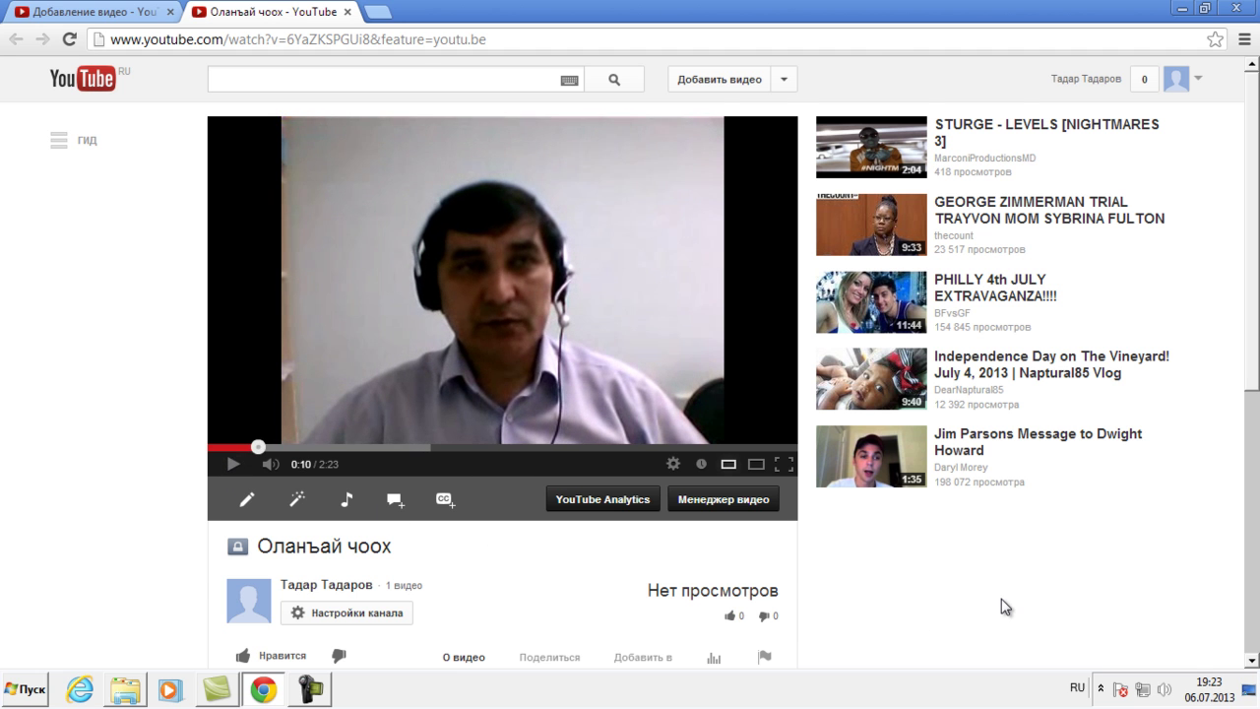
scroll(1001, 604, down, 3)
scroll(1000, 604, down, 1)
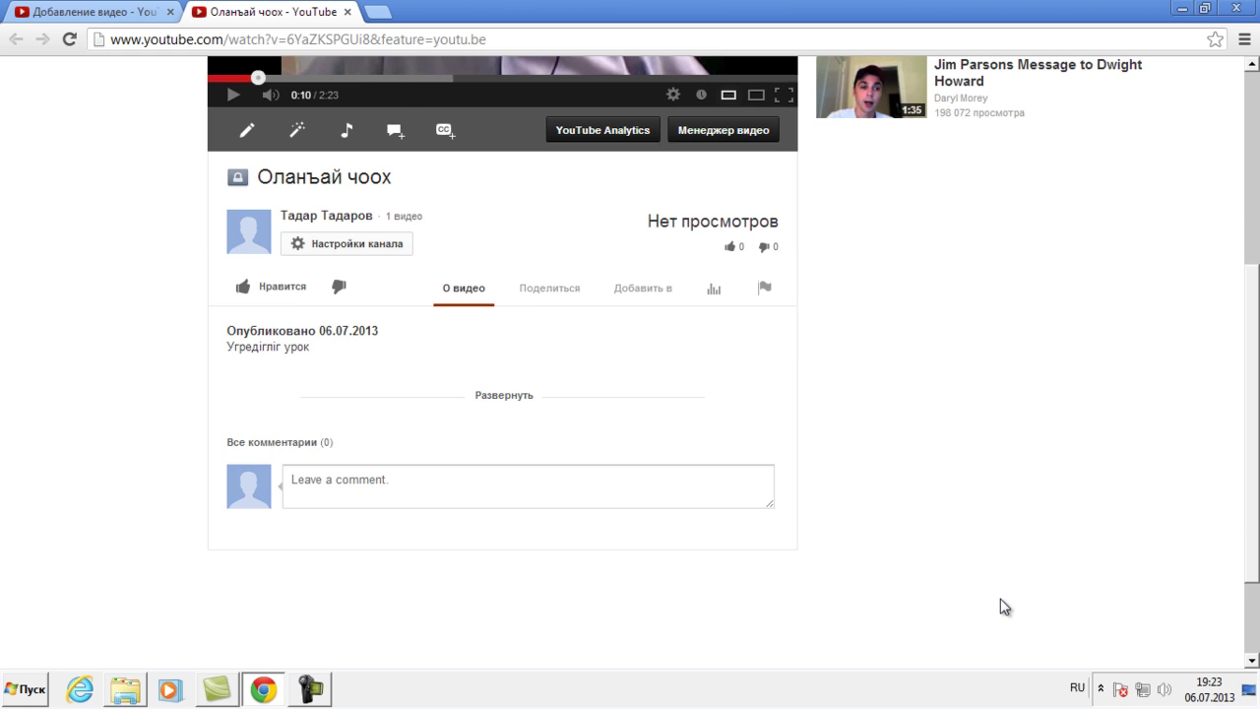
scroll(1001, 605, up, 1)
scroll(1001, 606, up, 2)
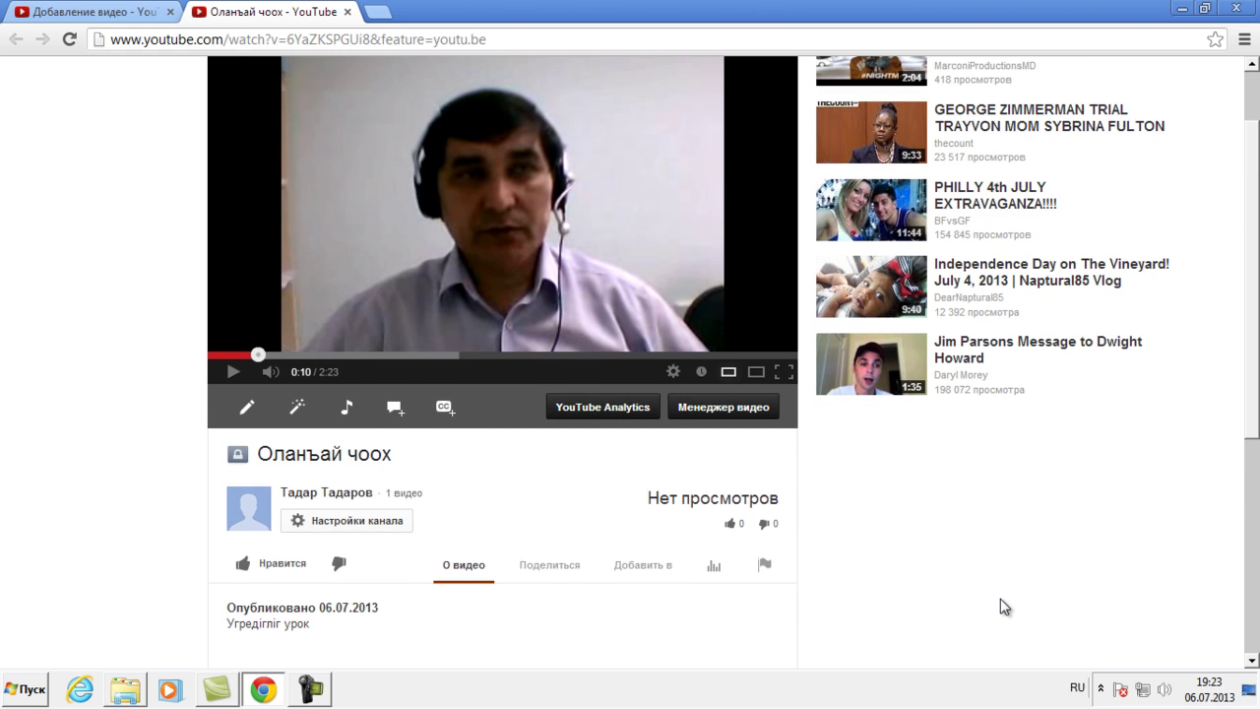
scroll(1001, 605, down, 2)
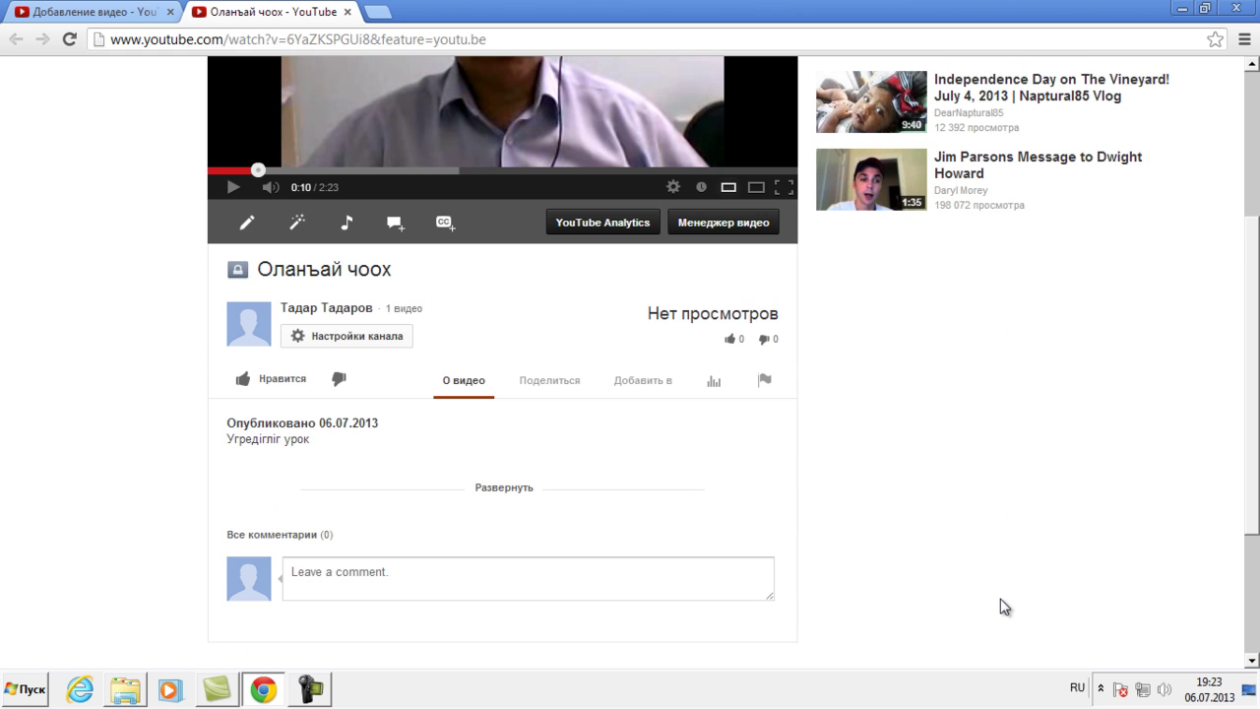
scroll(1000, 606, up, 2)
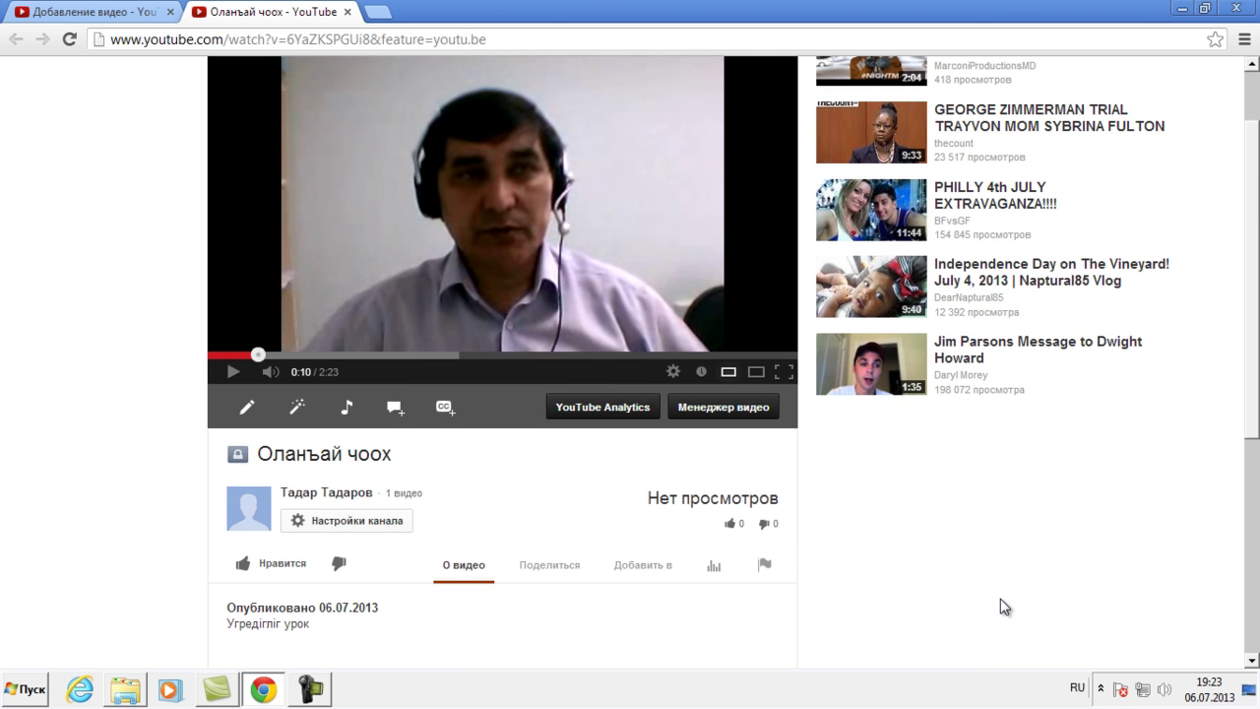
scroll(1001, 606, up, 1)
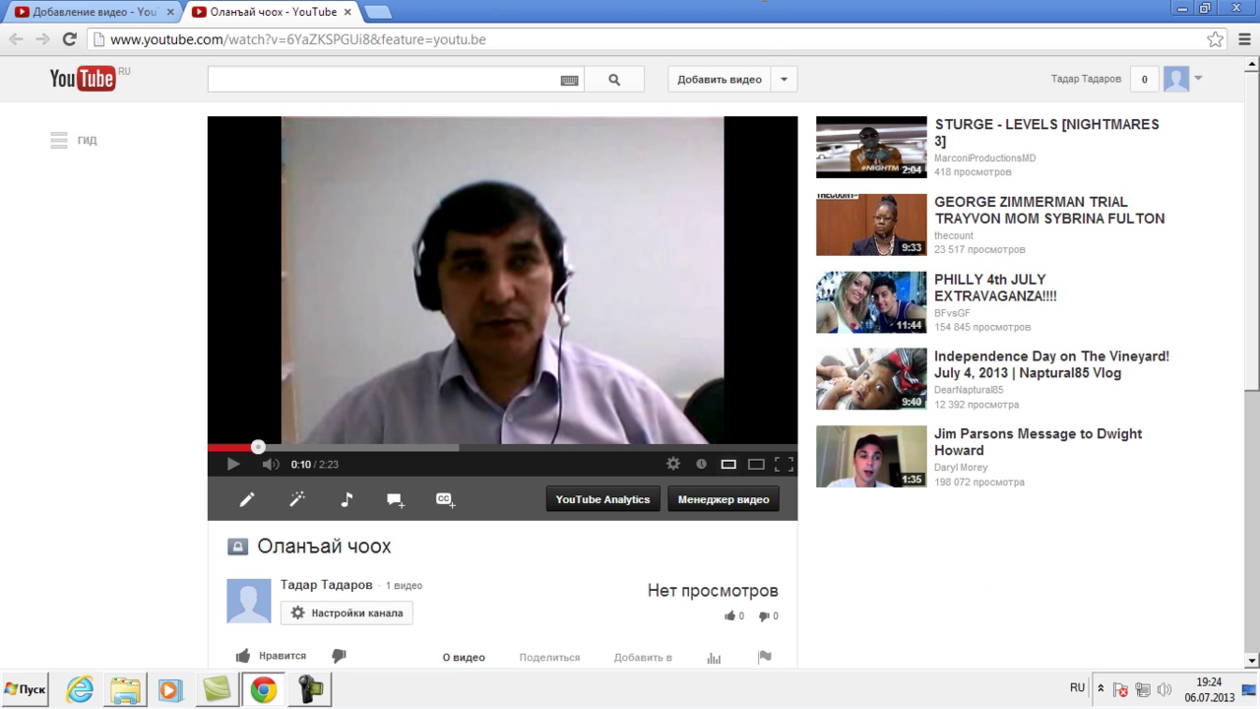
- Open the channel's Менеджер видео page
click(786, 79)
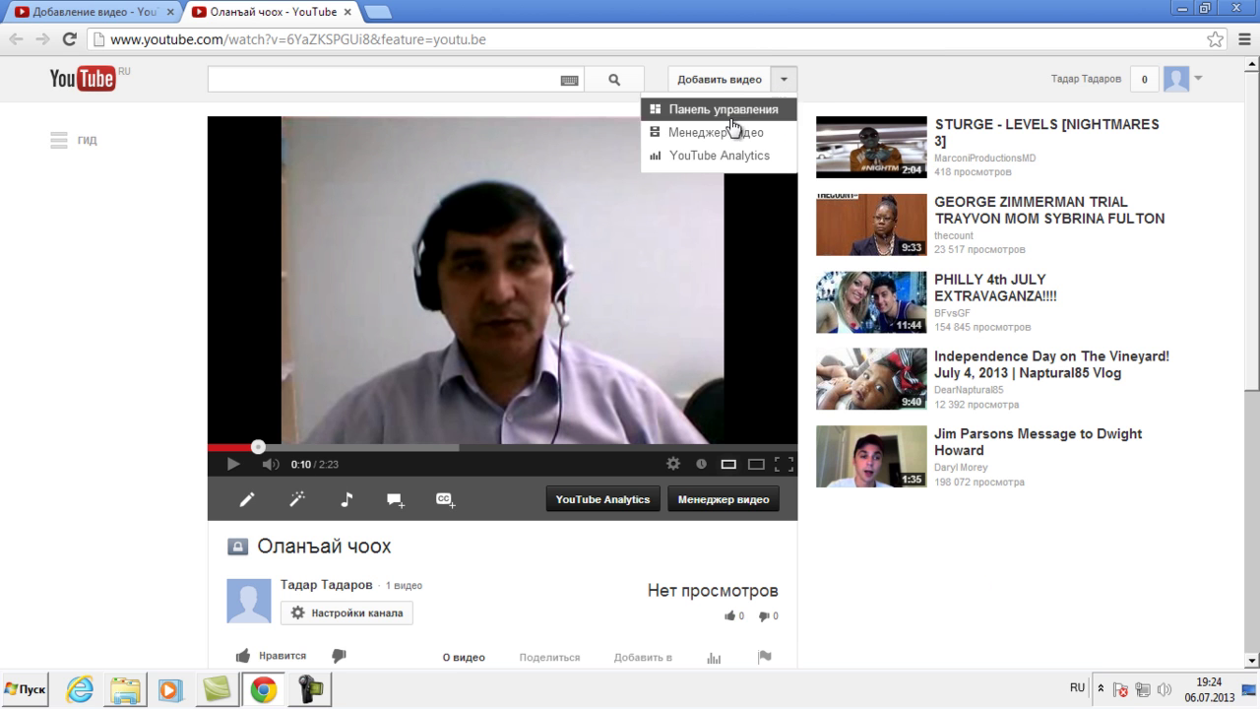
click(705, 135)
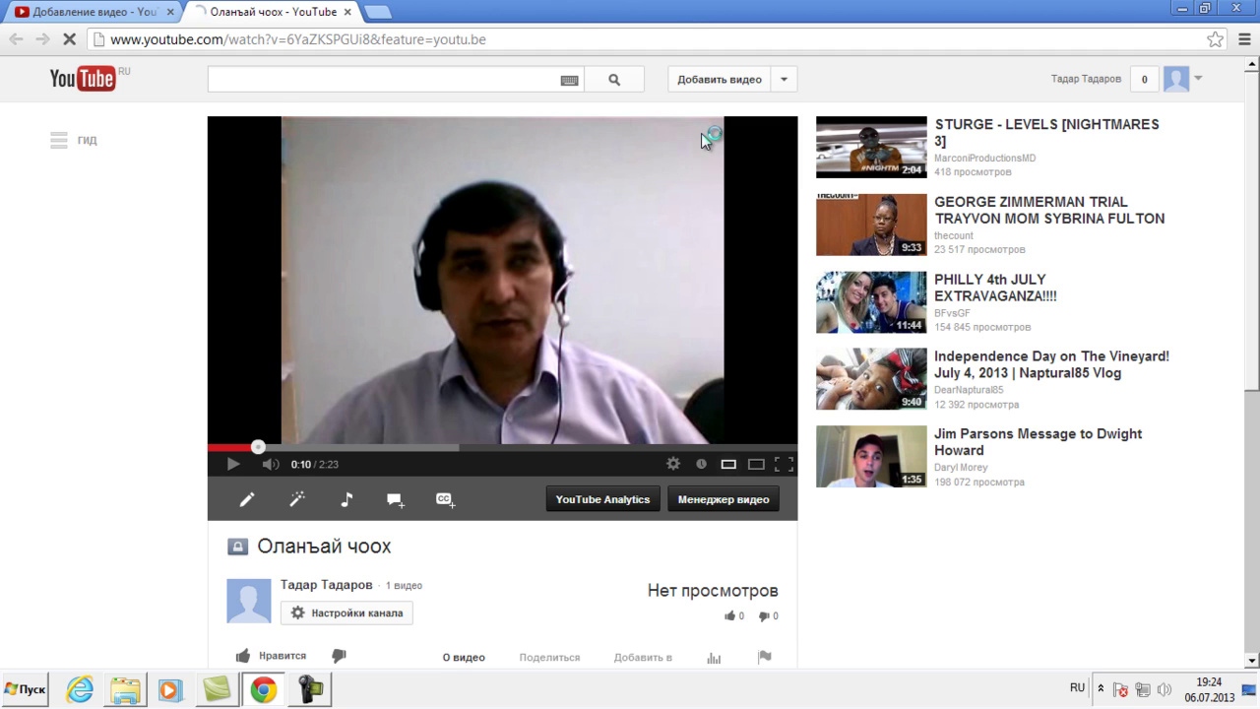